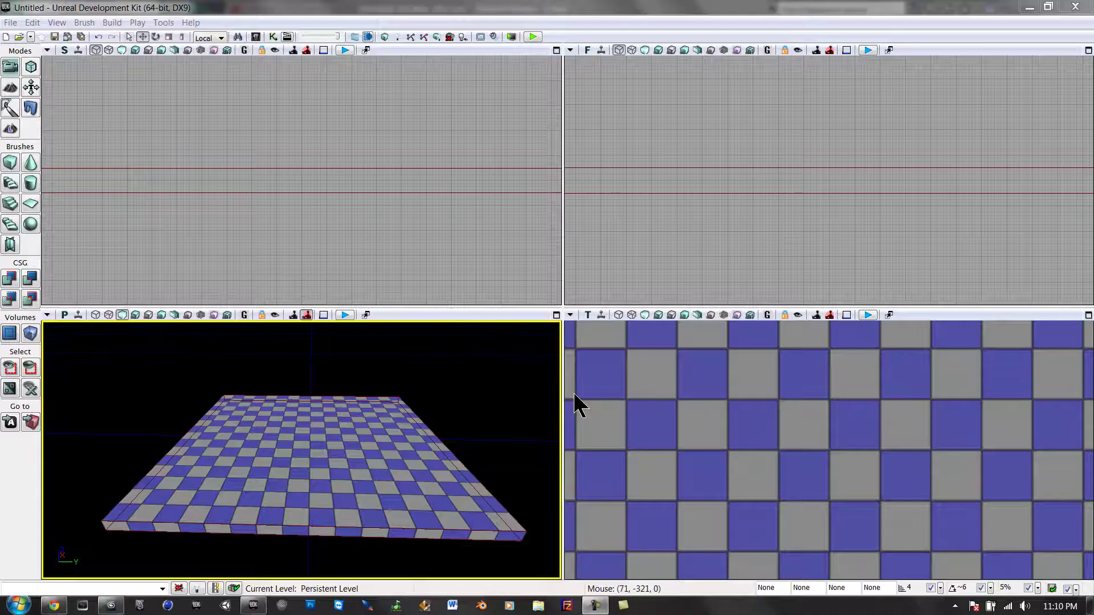
# Adjust the floor view, then open the Content Browser showing every package's assets
pyautogui.moveTo(431, 394)
pyautogui.mouseDown()
pyautogui.moveTo(434, 376)
pyautogui.moveTo(435, 394)
pyautogui.mouseUp()
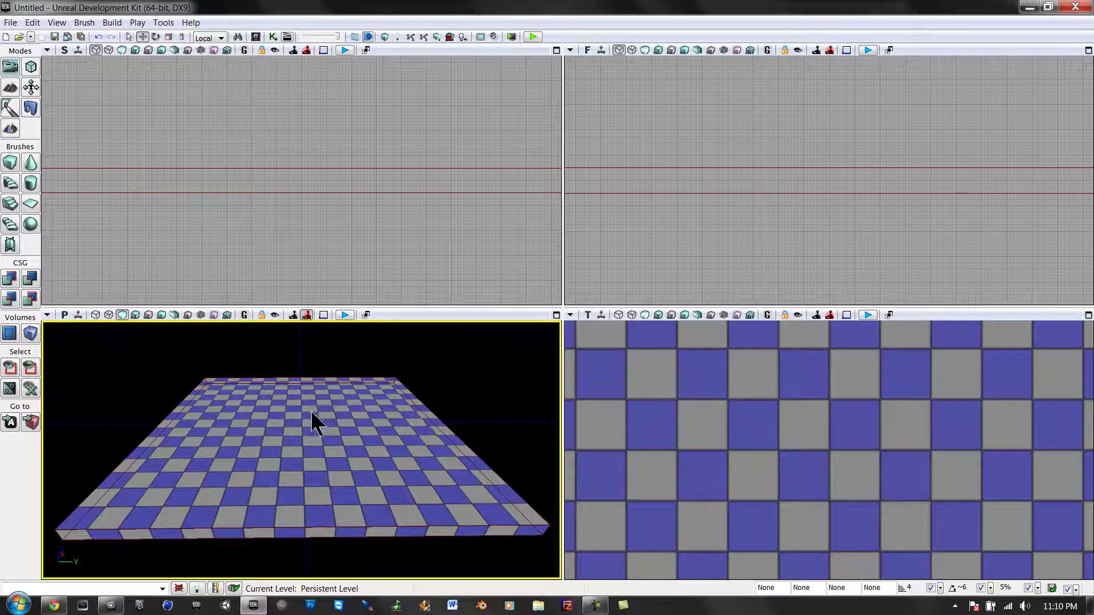
pyautogui.moveTo(309, 403); pyautogui.dragTo(310, 408)
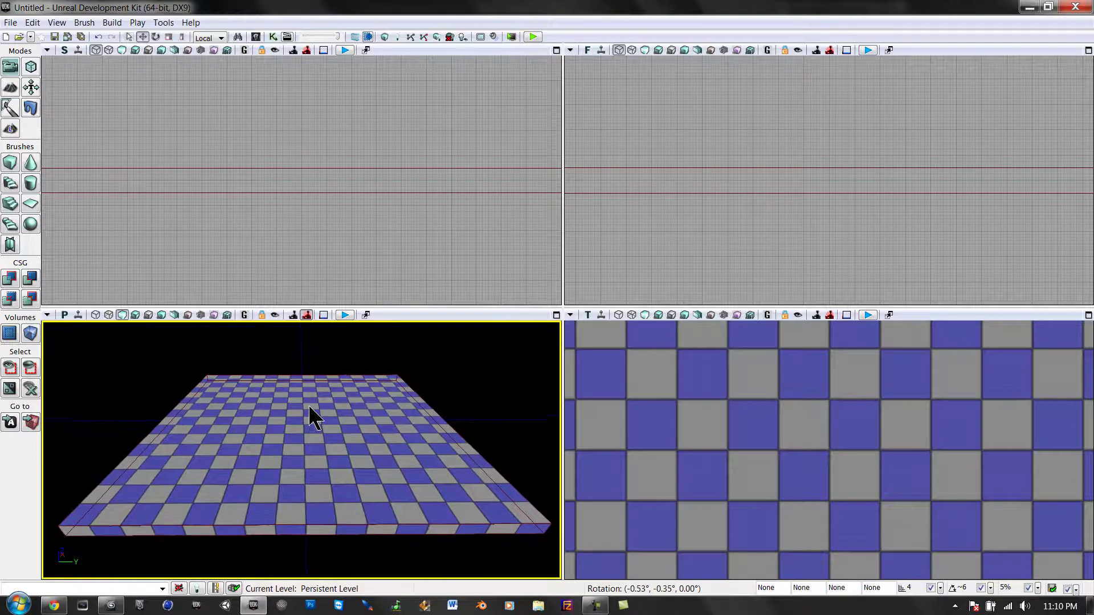
pyautogui.click(257, 37)
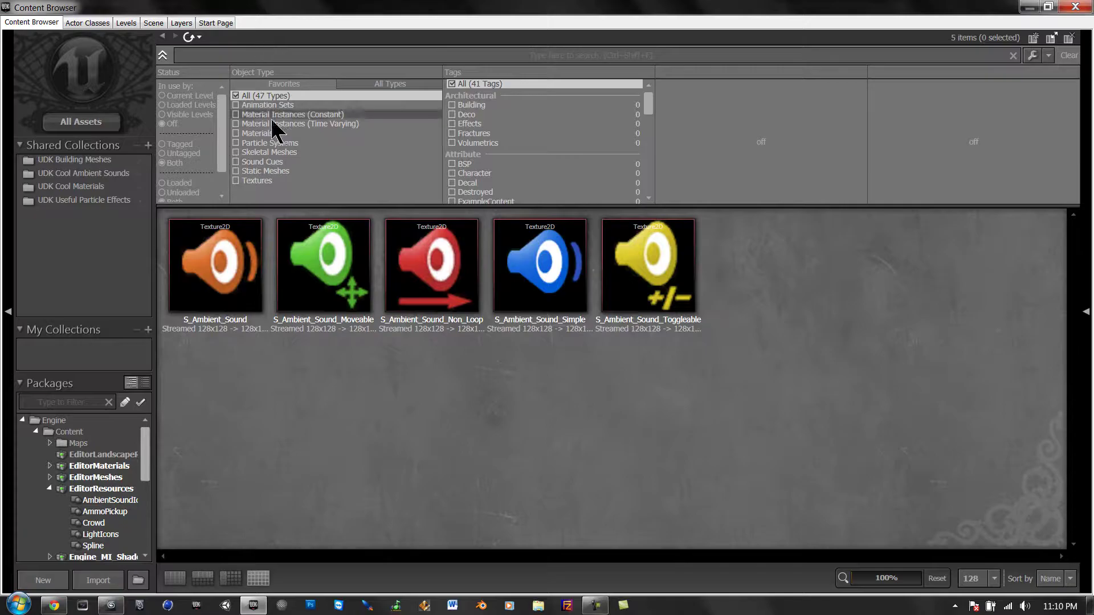
pyautogui.click(79, 121)
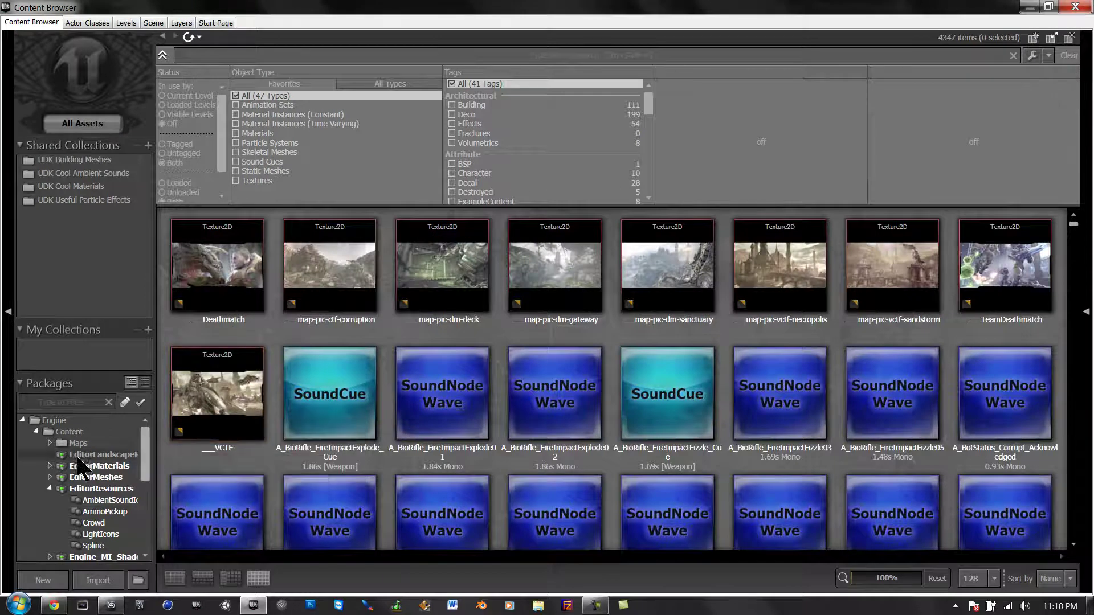
# Browse the NewPackages untitled packages, then return to the full 4347-asset listing
pyautogui.click(37, 433)
pyautogui.doubleClick(51, 420)
pyautogui.click(60, 454)
pyautogui.click(22, 454)
pyautogui.click(61, 468)
pyautogui.click(60, 477)
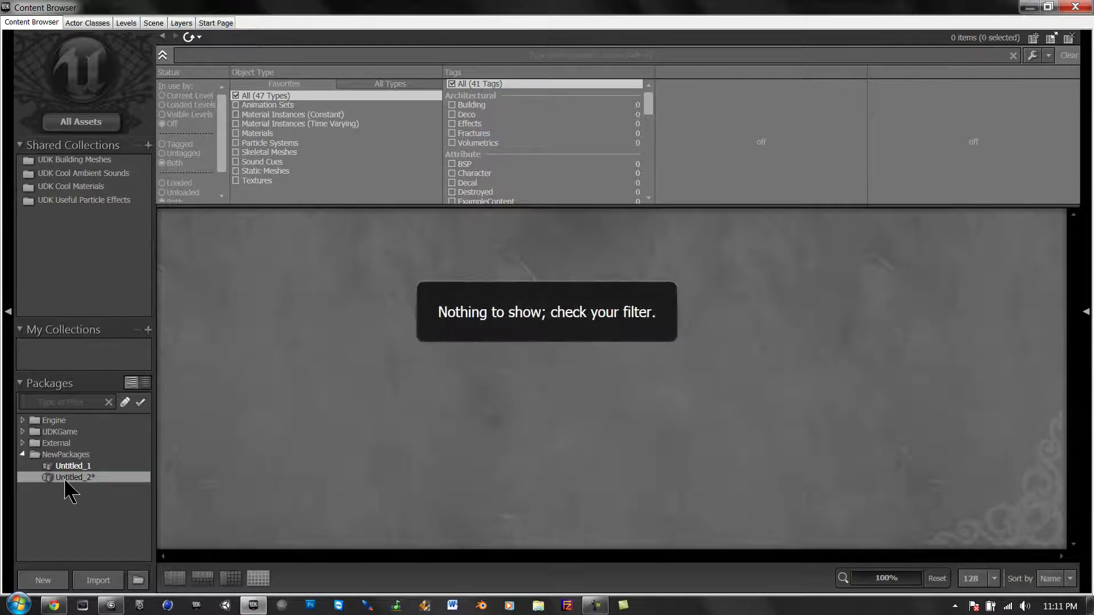
pyautogui.click(49, 465)
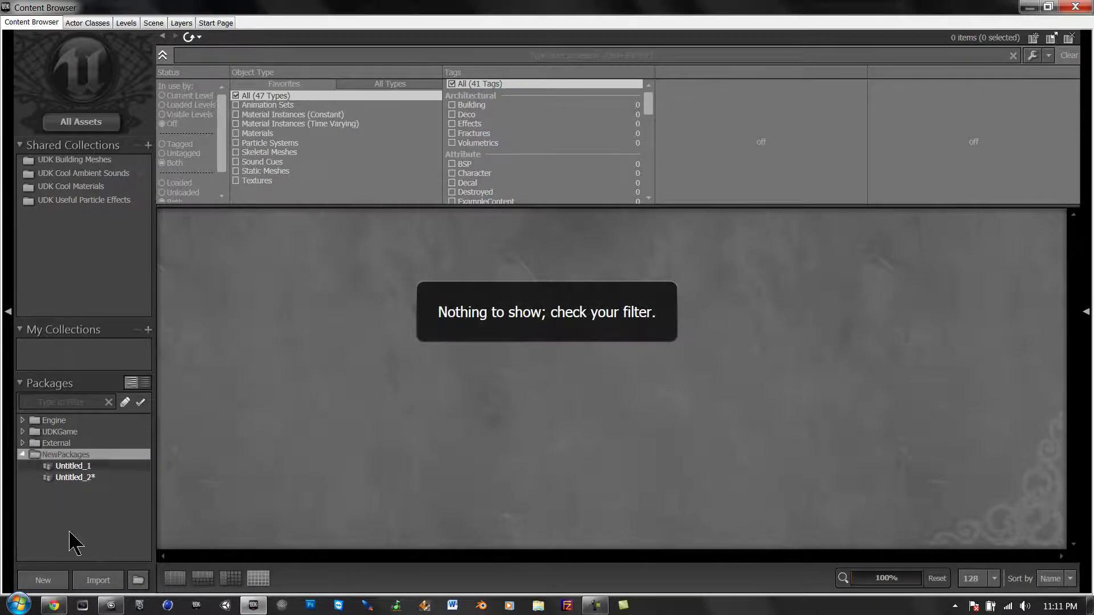
pyautogui.click(22, 454)
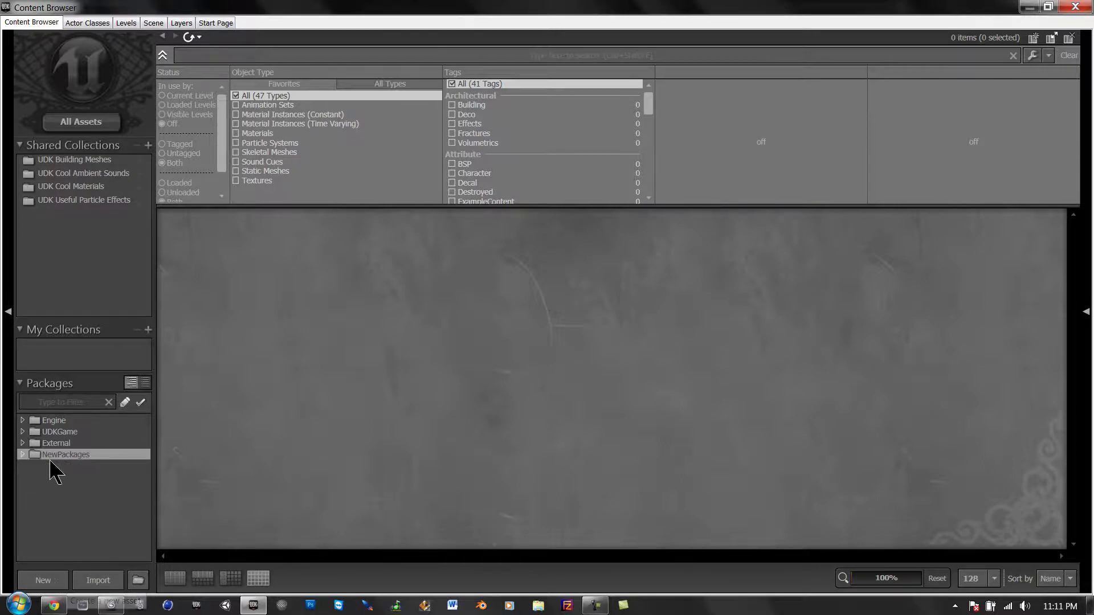
pyautogui.click(76, 125)
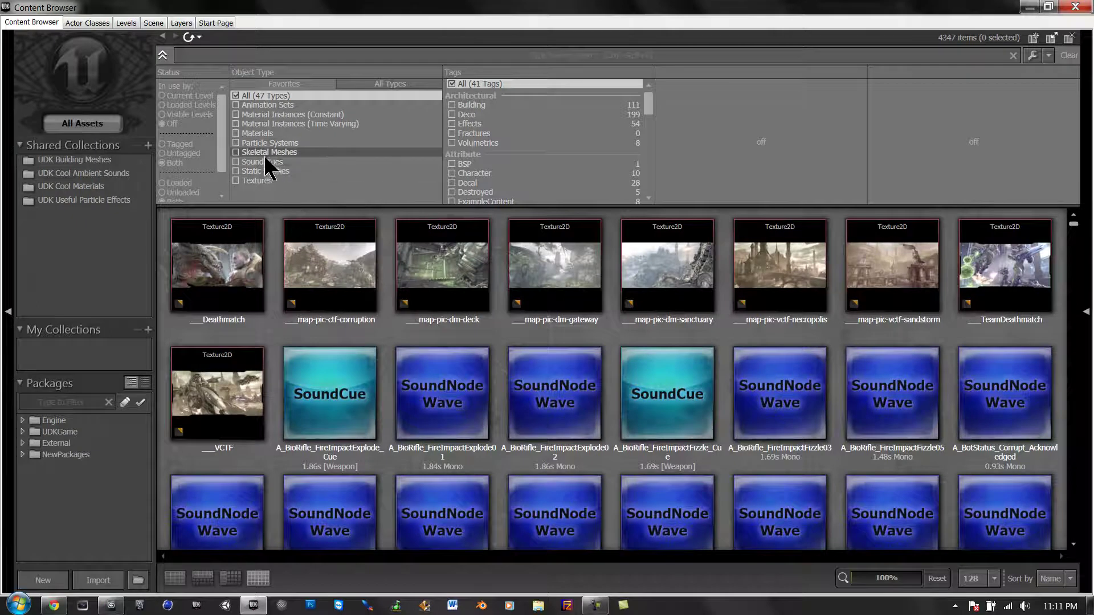
# Filter the browser to Static Meshes and select the S_HU_Walls_SM_Flat thumbnail
pyautogui.click(264, 171)
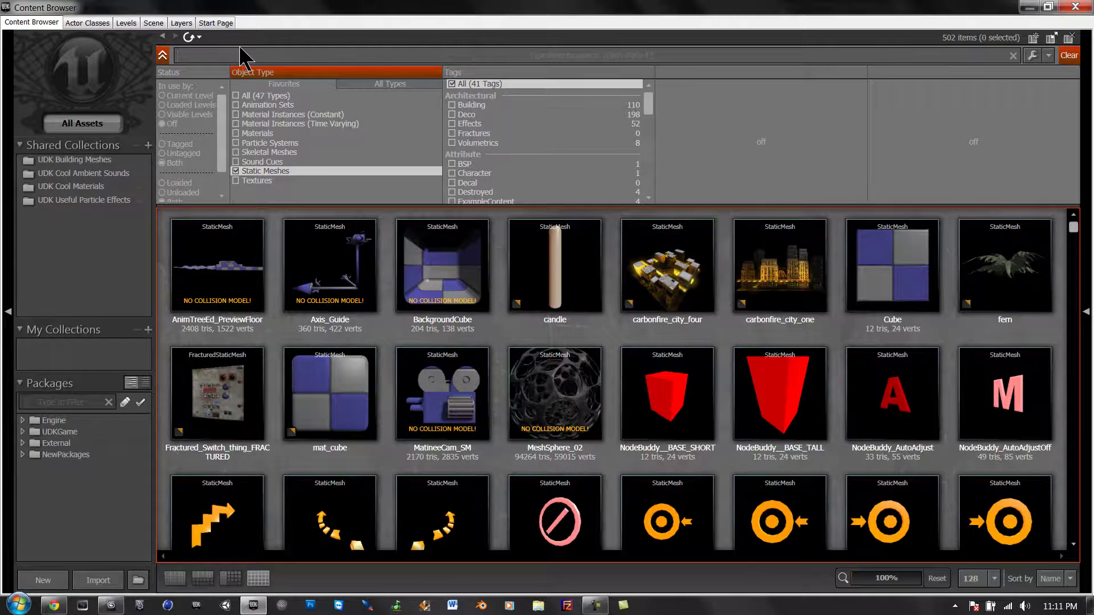
pyautogui.scroll(-2, 830, 437)
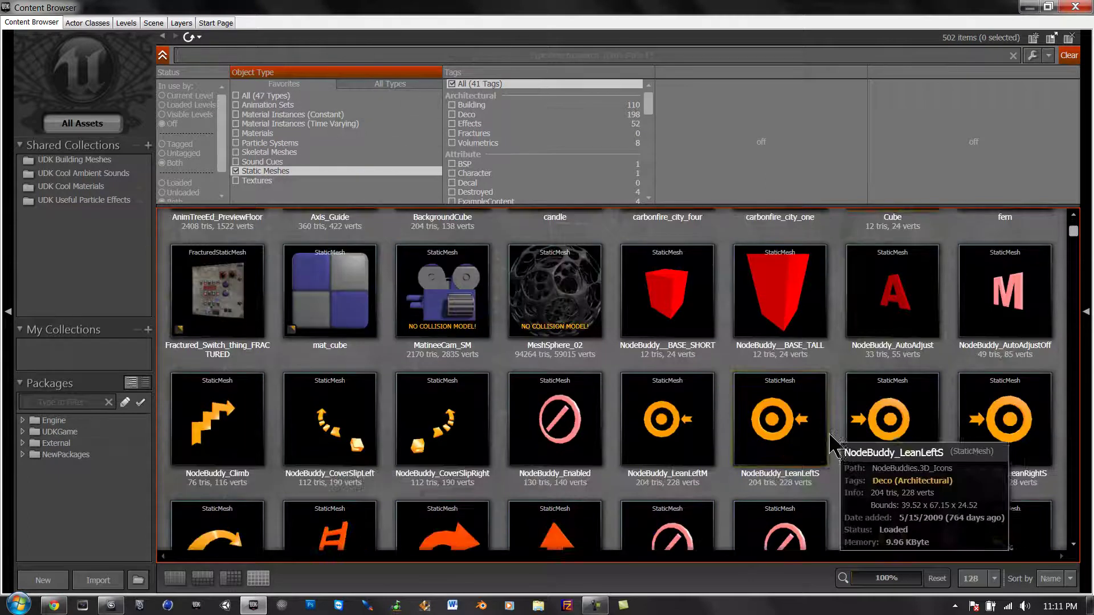
pyautogui.scroll(-4, 831, 437)
pyautogui.scroll(-2, 775, 465)
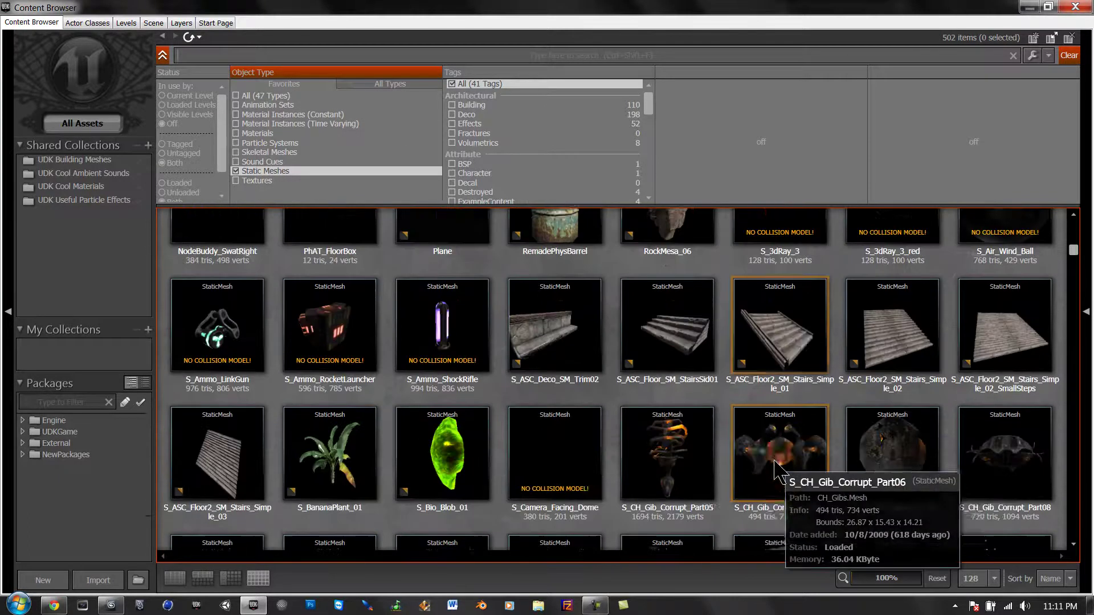
pyautogui.scroll(-5, 775, 464)
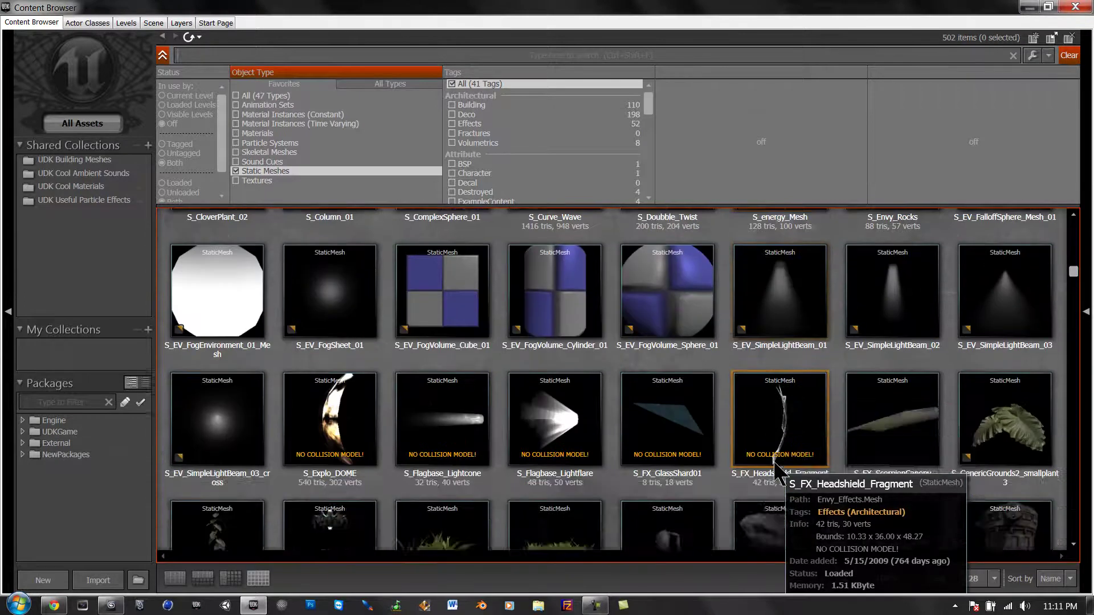
pyautogui.scroll(-6, 774, 464)
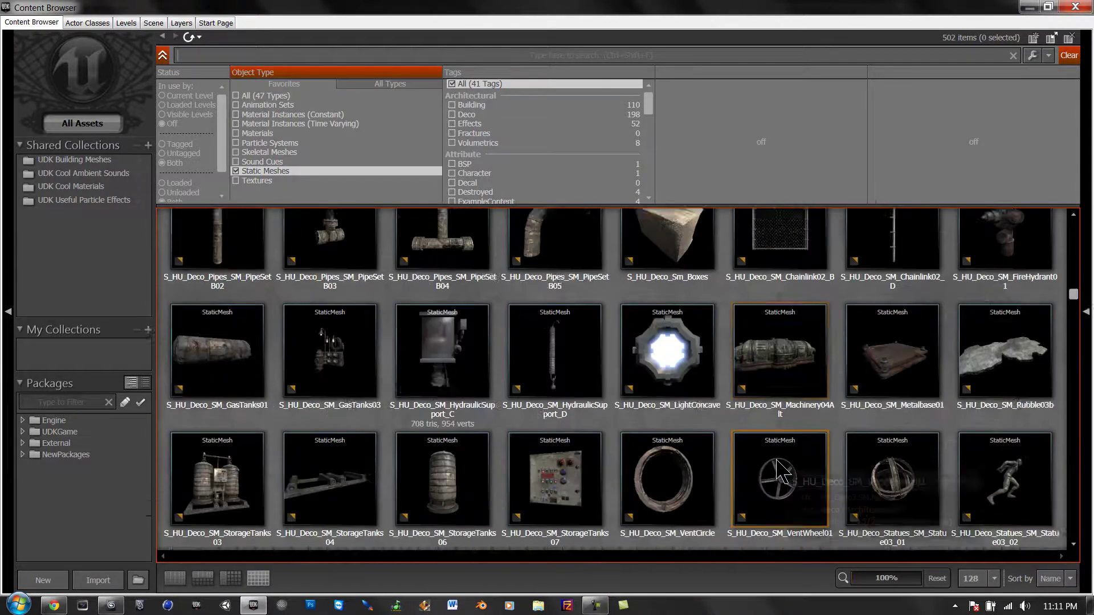
pyautogui.scroll(-5, 777, 462)
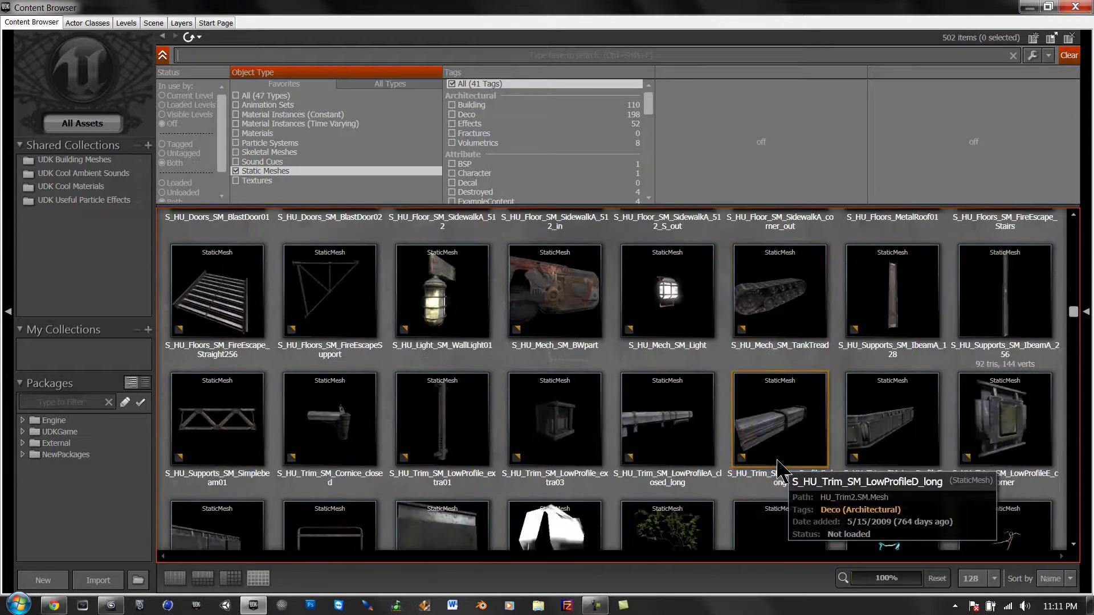
pyautogui.scroll(-5, 781, 470)
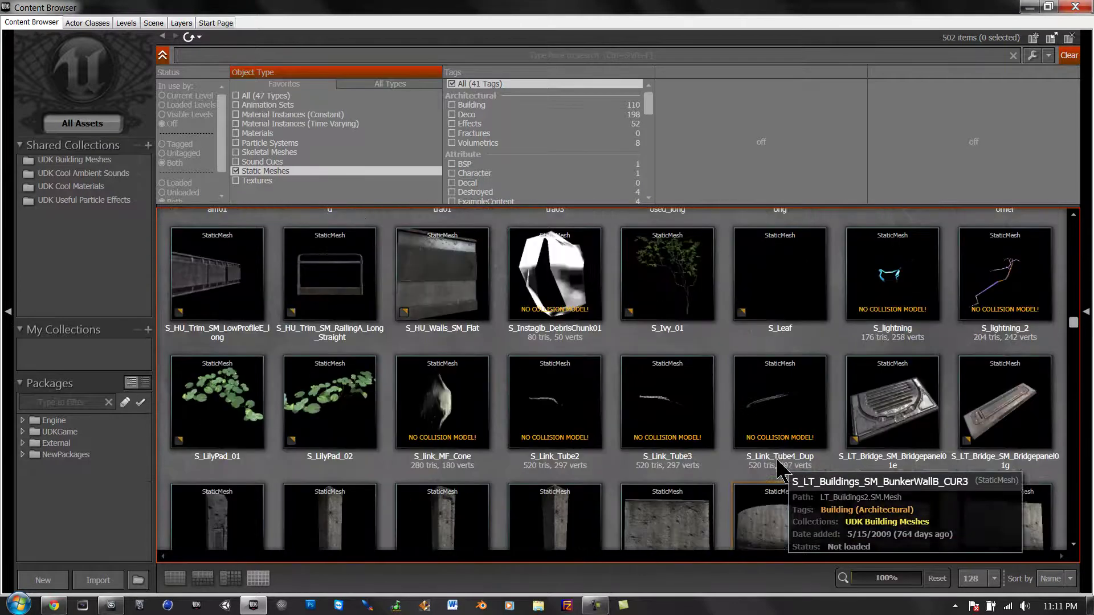
pyautogui.click(432, 274)
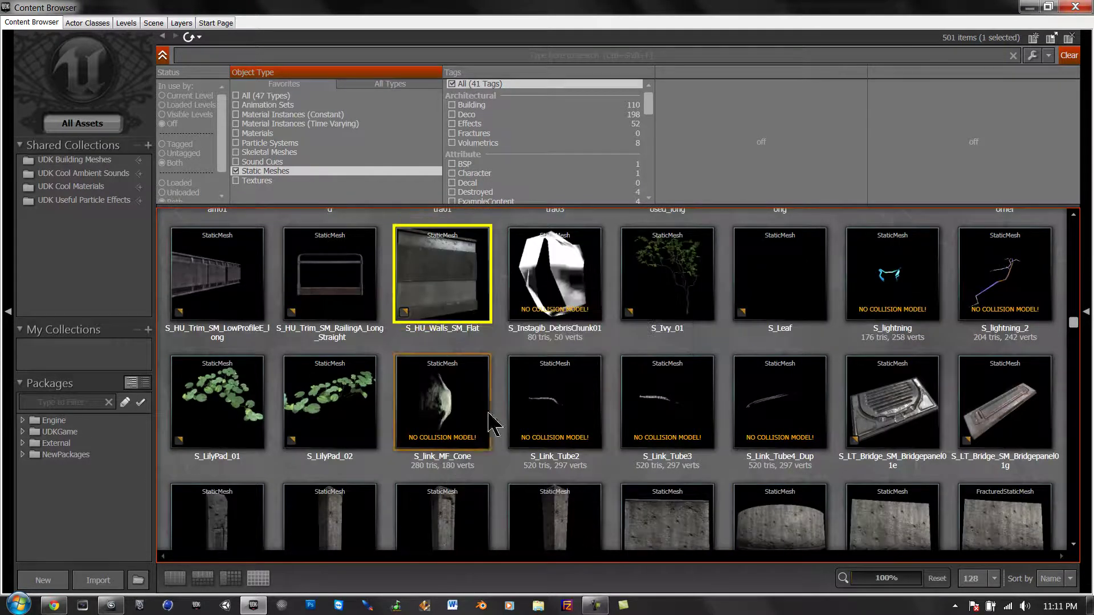
# Copy the flat wall mesh into package My_Meshes under the name S_HU_Walls_SM_Flat_Fractured
pyautogui.rightClick(429, 296)
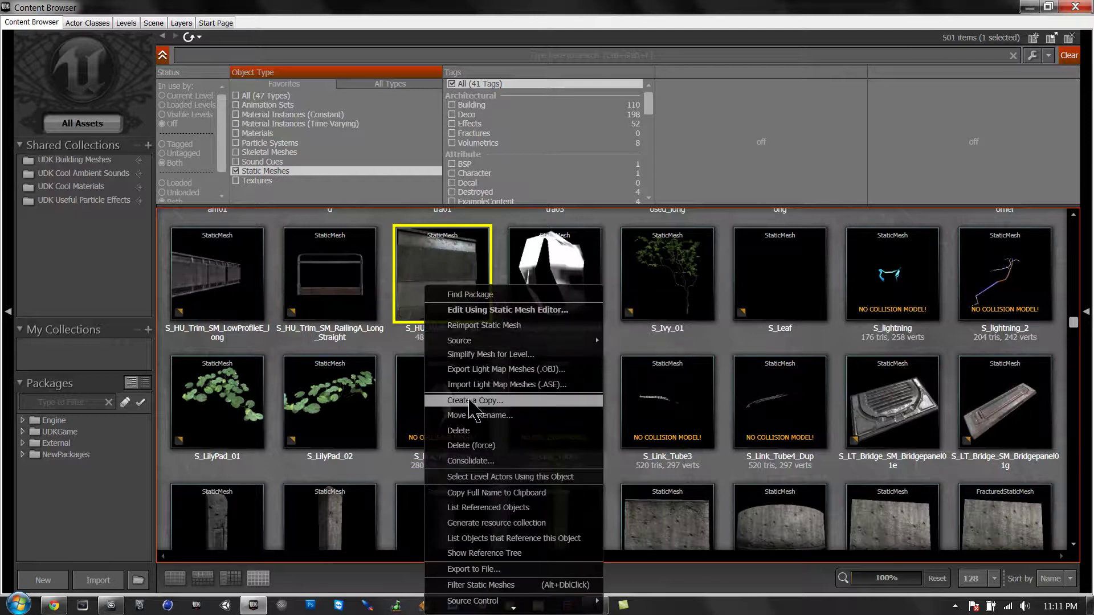
pyautogui.click(501, 401)
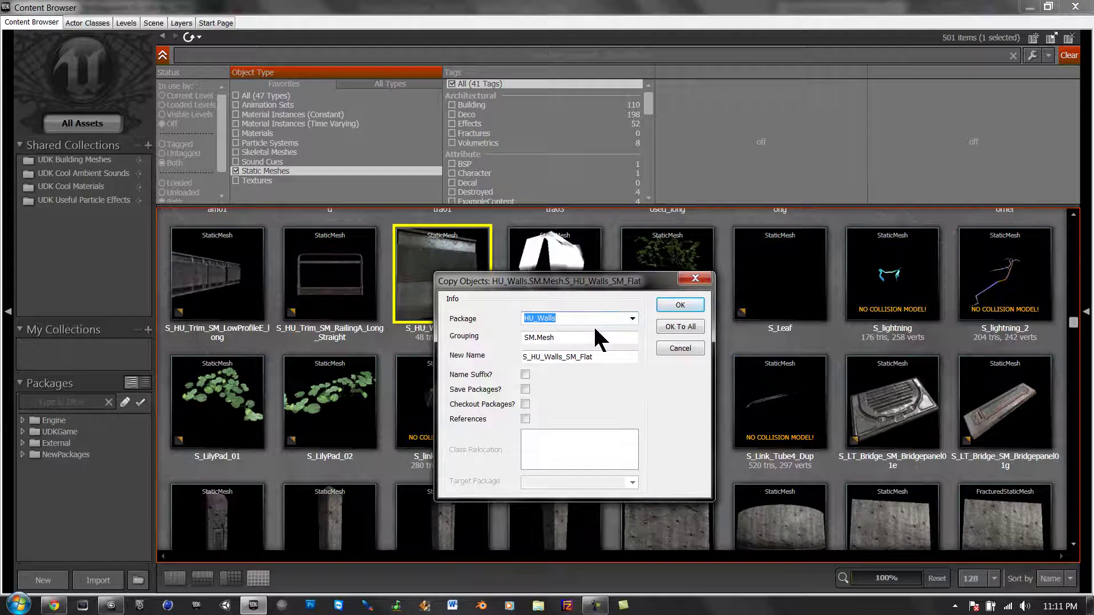
pyautogui.write('My_Meshes')
pyautogui.doubleClick(559, 357)
pyautogui.click(632, 359)
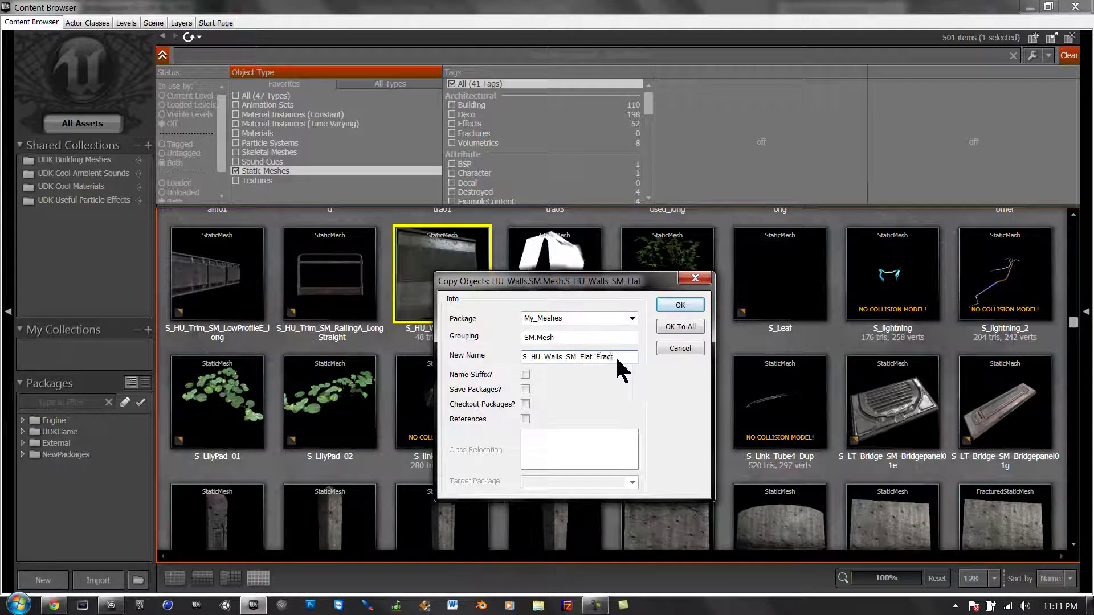
# Confirm the mesh copy and save the My_Meshes package as My_Meshes.upk
pyautogui.click(677, 306)
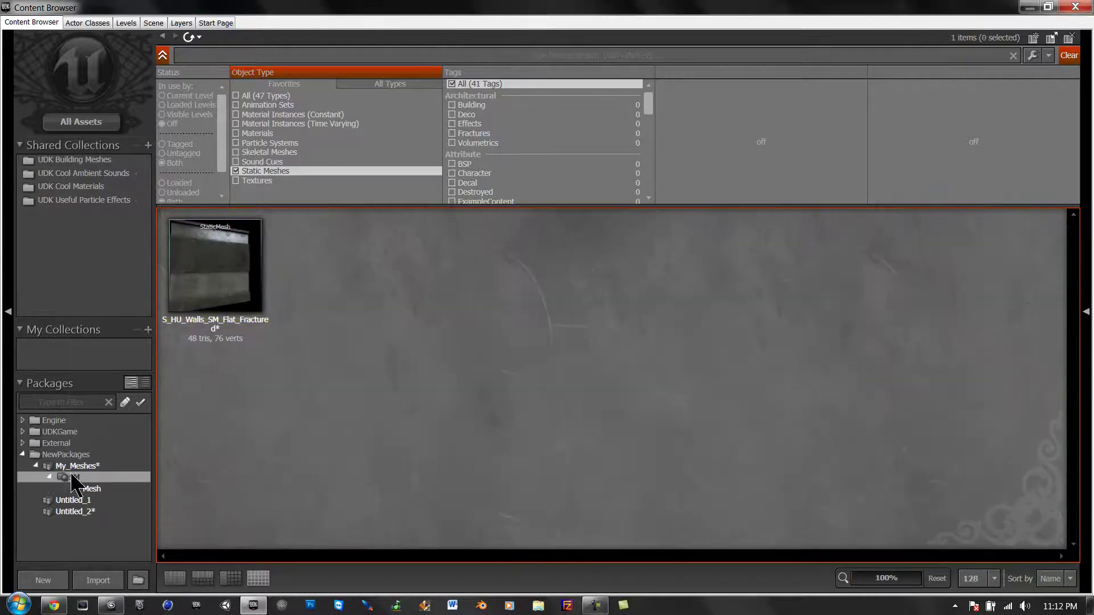
pyautogui.rightClick(76, 464)
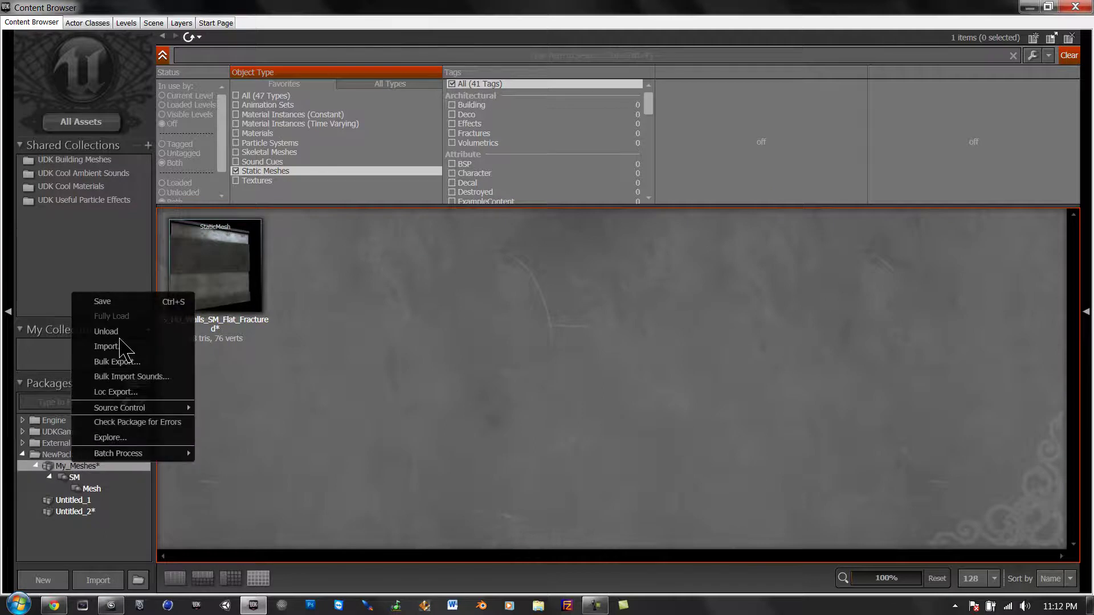
pyautogui.click(113, 303)
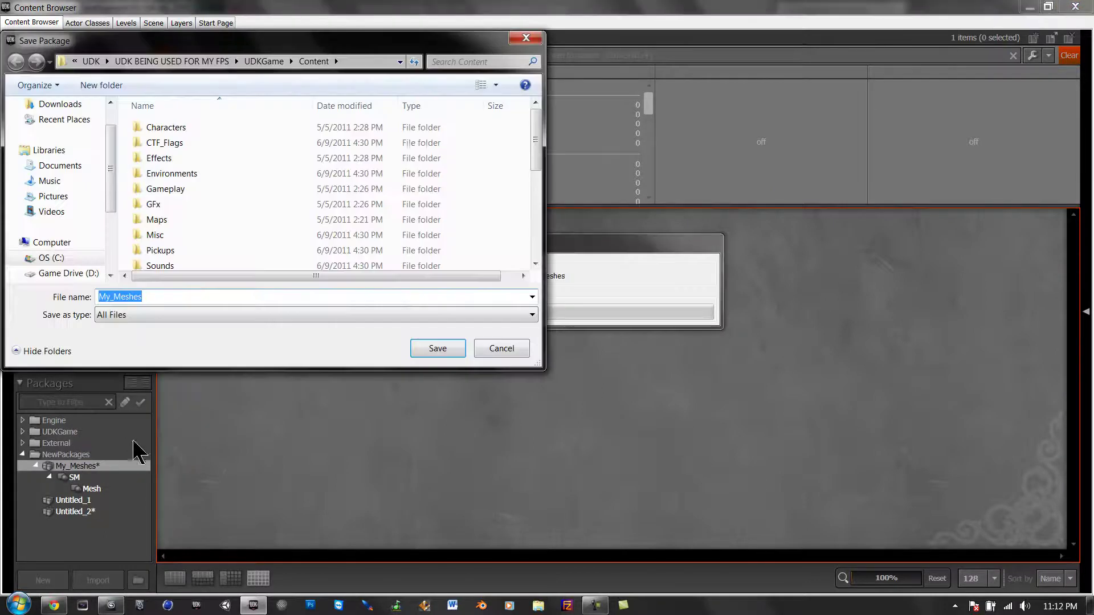
pyautogui.click(436, 348)
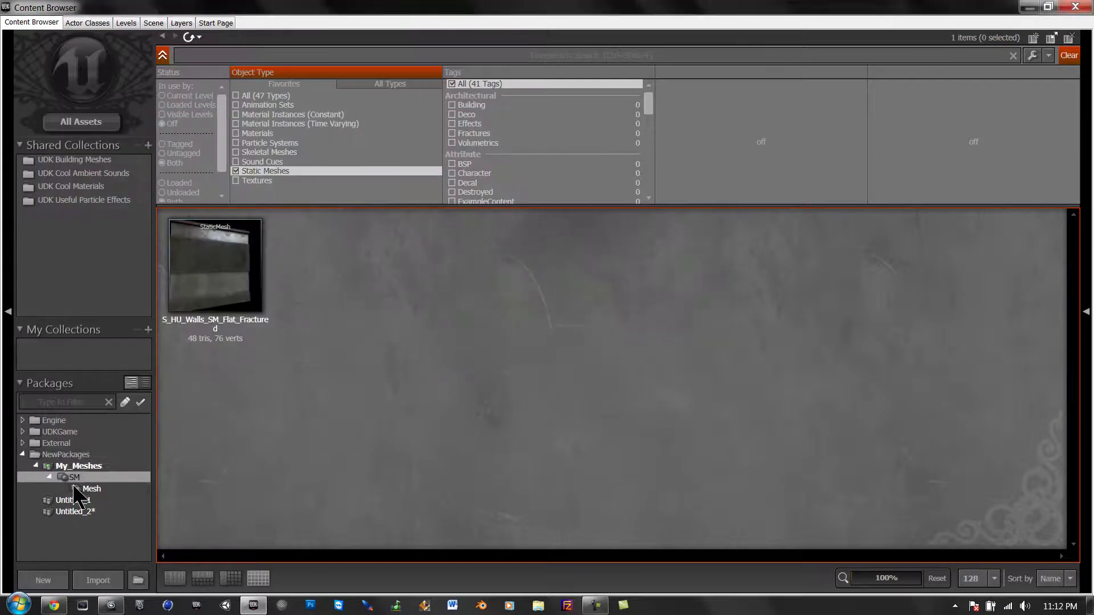
# Open the copied wall mesh in a maximized Static Mesh Editor and launch the Fracture Tool
pyautogui.click(80, 490)
pyautogui.doubleClick(217, 299)
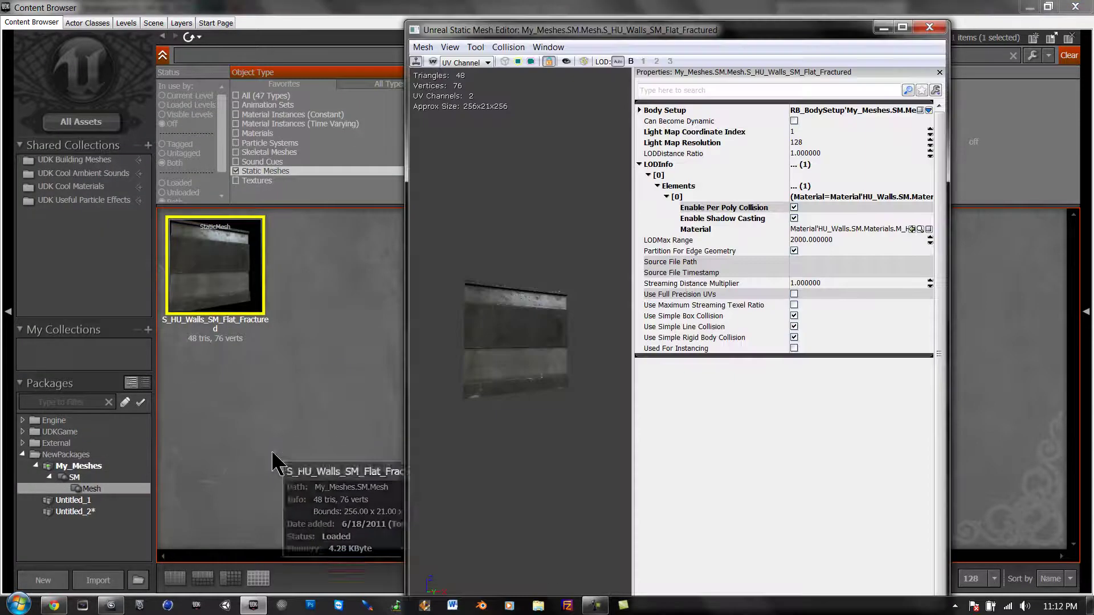
pyautogui.doubleClick(488, 32)
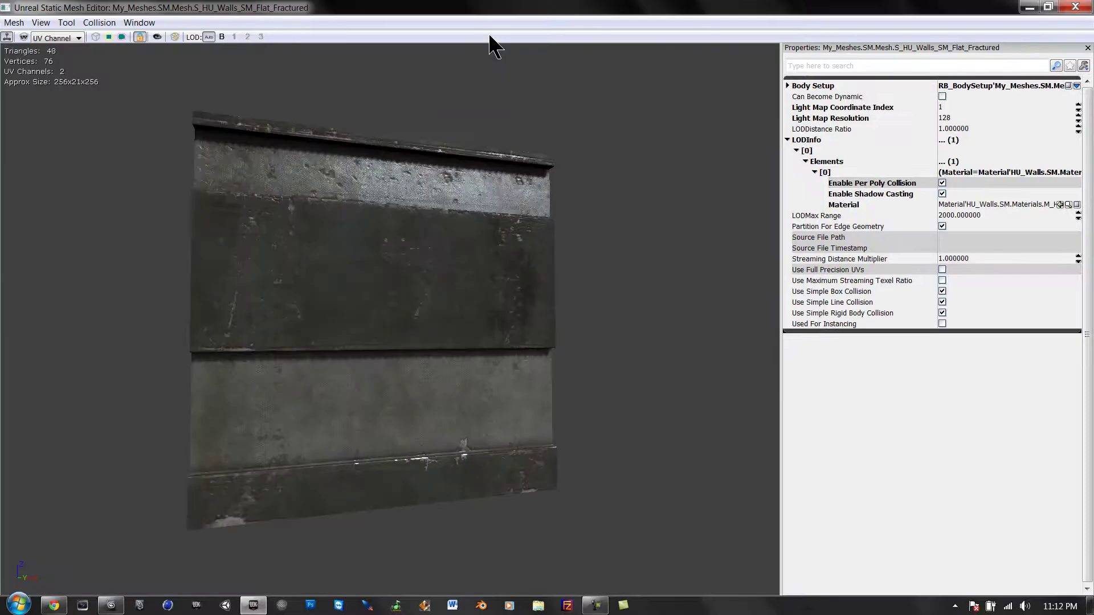
pyautogui.moveTo(436, 171); pyautogui.dragTo(531, 275)
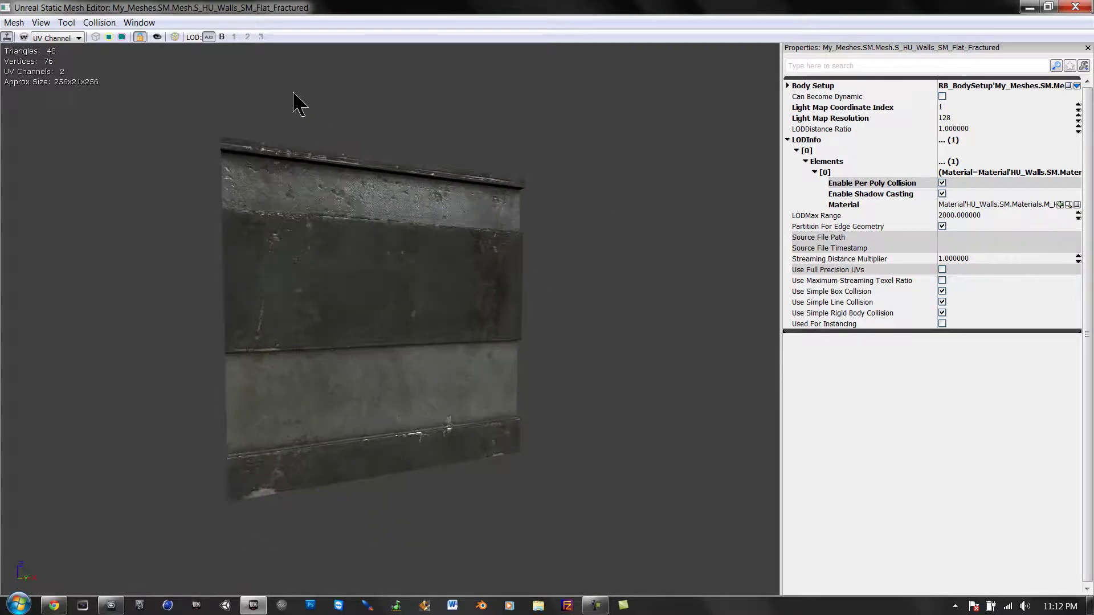
pyautogui.click(175, 37)
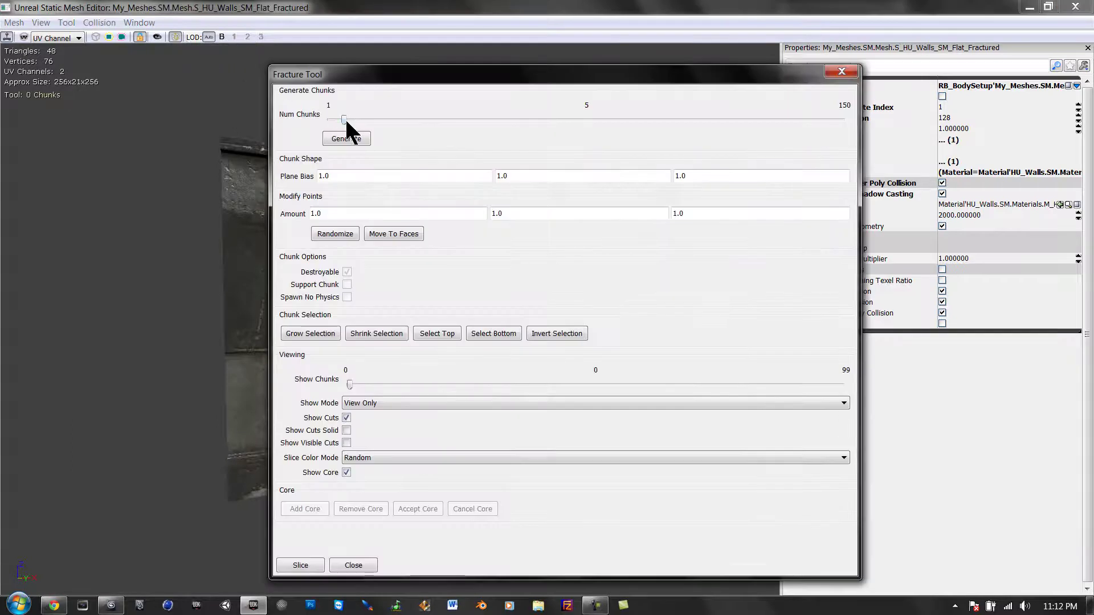
# Generate the wall's fracture pattern, then raise Num Chunks to 120 and regenerate
pyautogui.moveTo(344, 118); pyautogui.dragTo(646, 119)
pyautogui.moveTo(559, 75); pyautogui.dragTo(1091, 68)
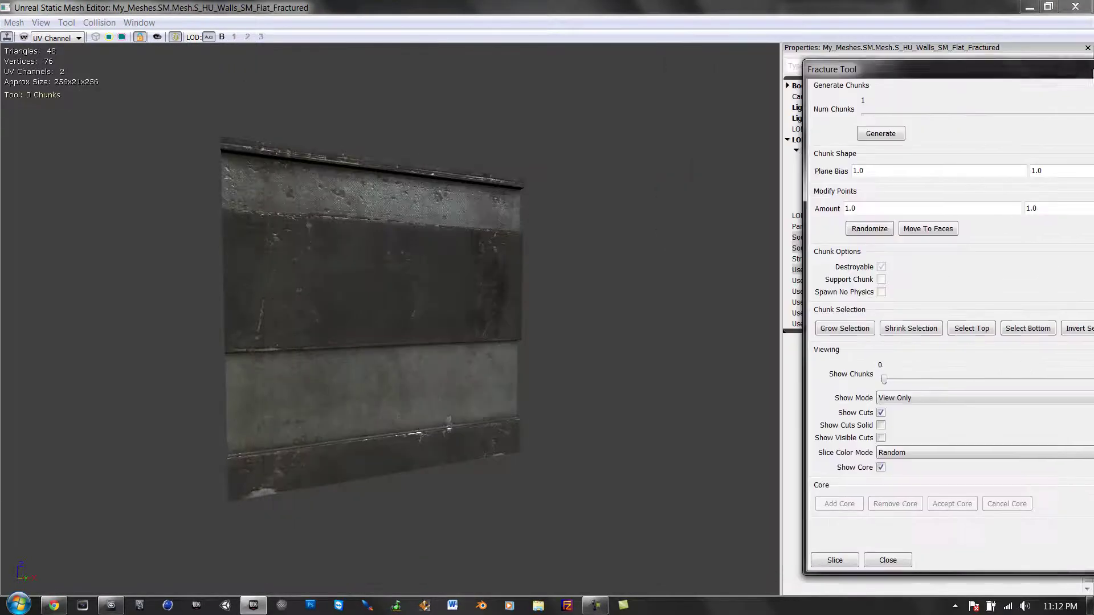
pyautogui.moveTo(1006, 74); pyautogui.dragTo(719, 61)
pyautogui.click(643, 114)
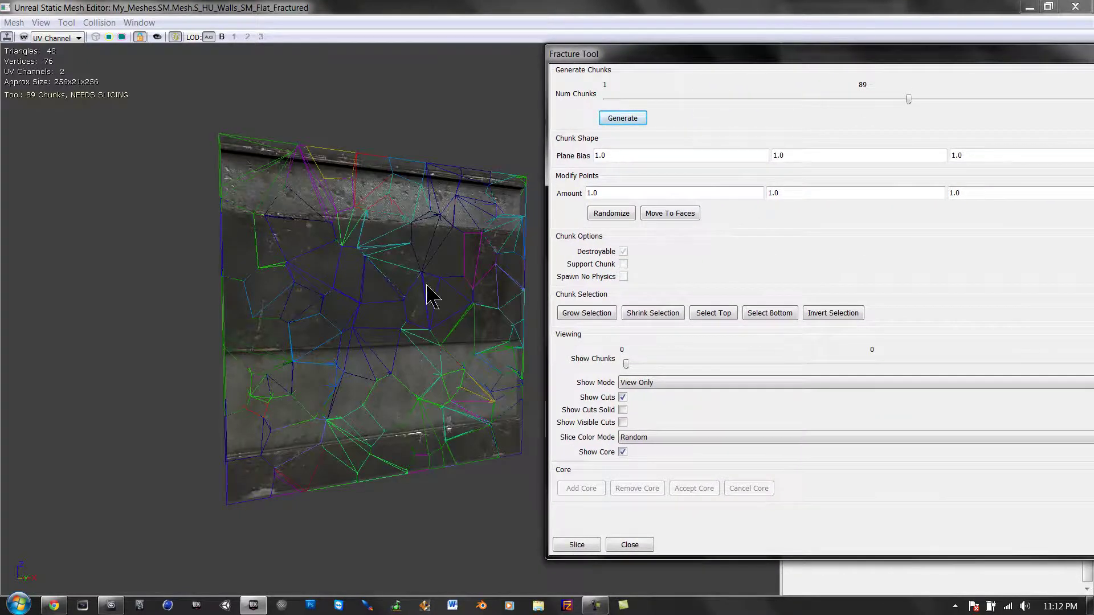
pyautogui.click(617, 118)
pyautogui.click(617, 118)
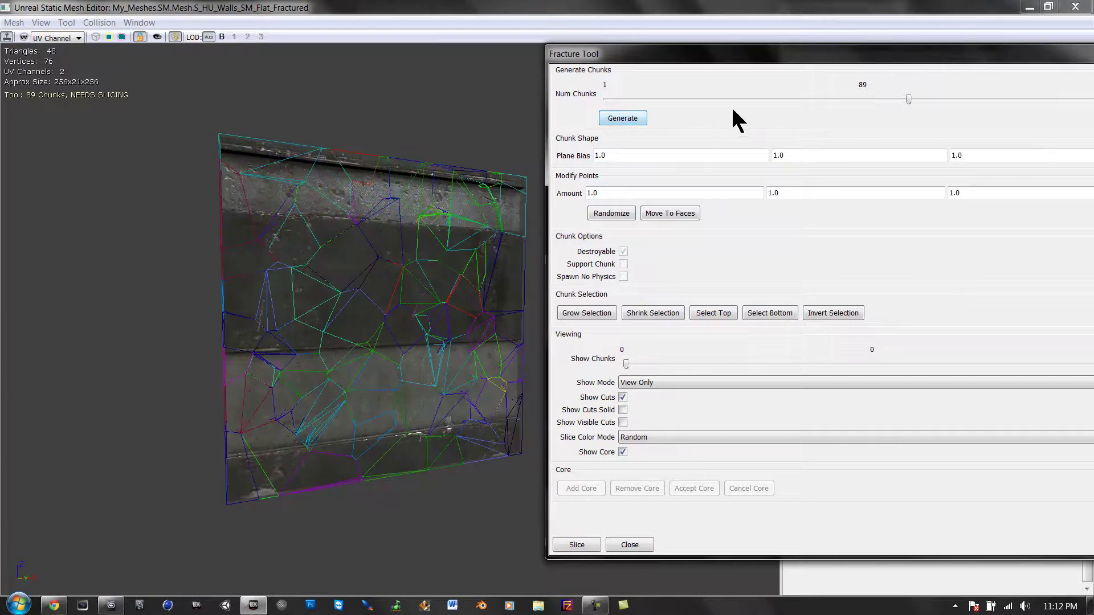
pyautogui.moveTo(909, 98); pyautogui.dragTo(1016, 98)
pyautogui.click(641, 117)
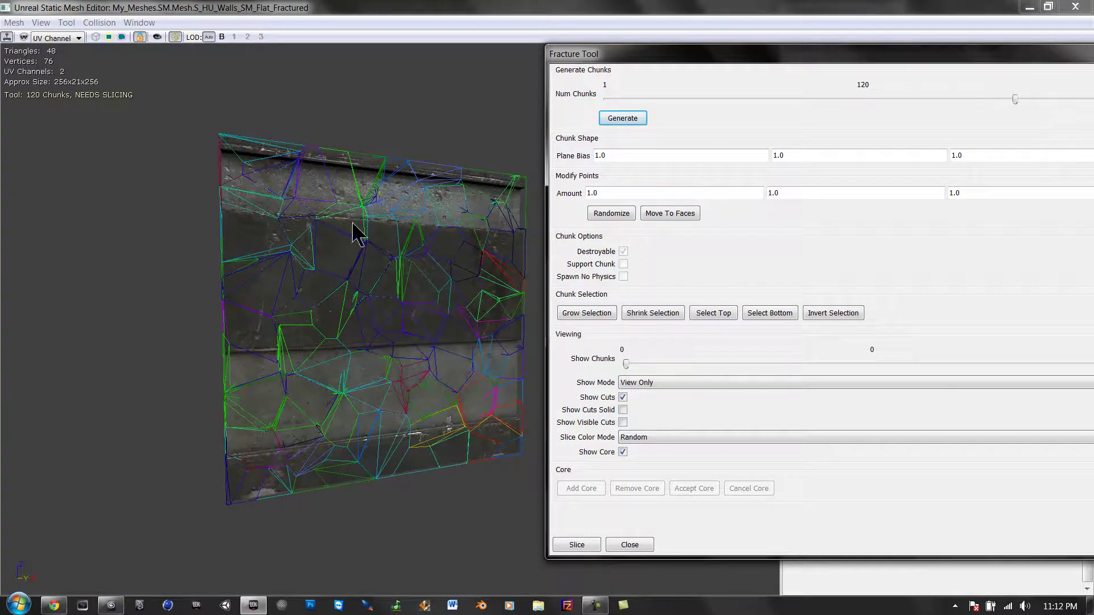
pyautogui.moveTo(325, 103)
pyautogui.mouseDown()
pyautogui.moveTo(336, 200)
pyautogui.moveTo(325, 232)
pyautogui.moveTo(362, 235)
pyautogui.moveTo(317, 139)
pyautogui.moveTo(313, 53)
pyautogui.moveTo(281, 49)
pyautogui.moveTo(303, 68)
pyautogui.moveTo(422, 83)
pyautogui.moveTo(422, 58)
pyautogui.moveTo(320, 124)
pyautogui.mouseUp()
# Select the chunks along the wall's bottom edge and lower end
pyautogui.click(217, 276)
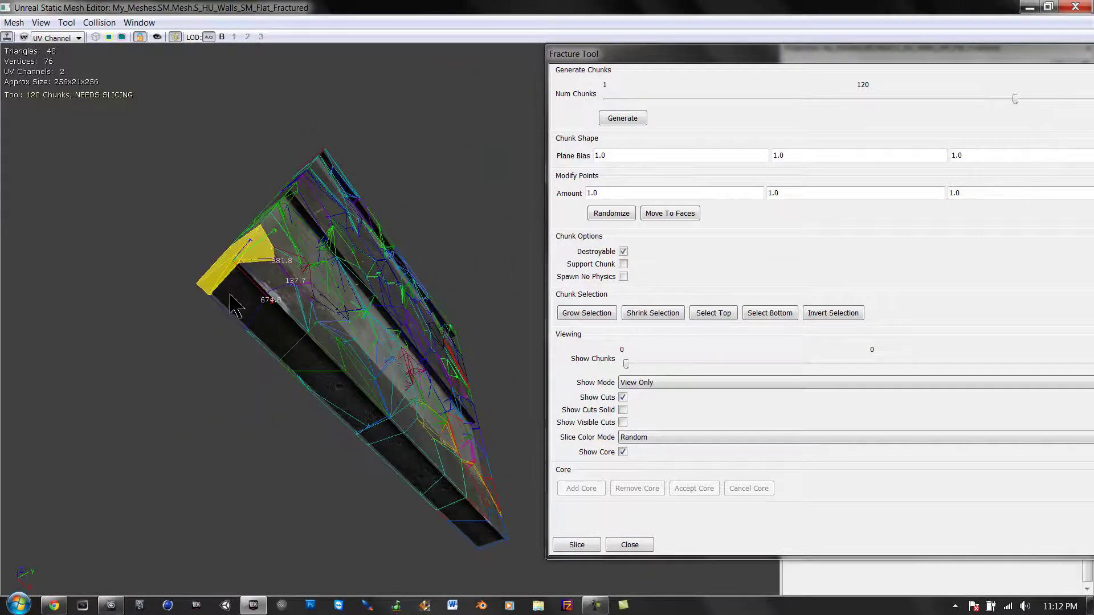
pyautogui.keyDown('ctrl'); pyautogui.click(264, 340); pyautogui.keyUp('ctrl')
pyautogui.keyDown('ctrl'); pyautogui.click(232, 322); pyautogui.keyUp('ctrl')
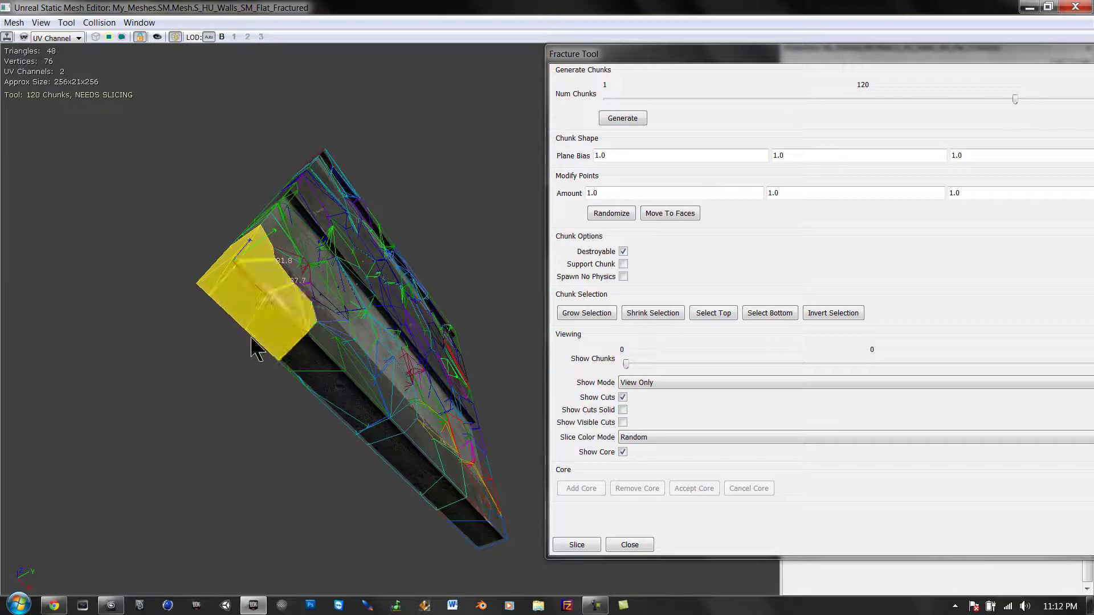
pyautogui.keyDown('ctrl'); pyautogui.click(291, 377); pyautogui.keyUp('ctrl')
pyautogui.keyDown('ctrl'); pyautogui.click(286, 377); pyautogui.keyUp('ctrl')
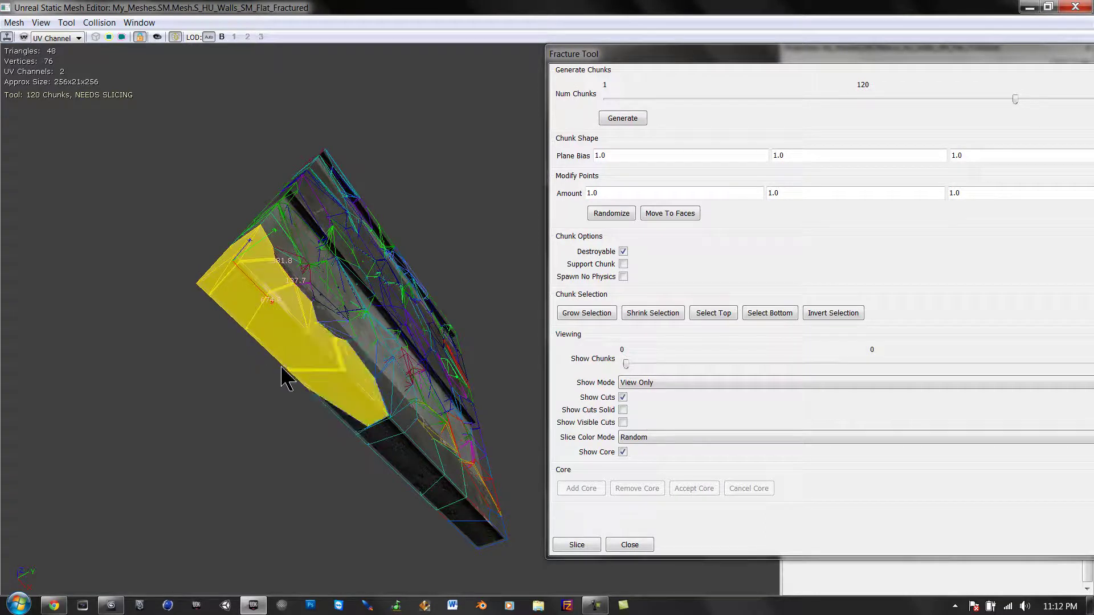
pyautogui.keyDown('ctrl'); pyautogui.click(349, 434); pyautogui.keyUp('ctrl')
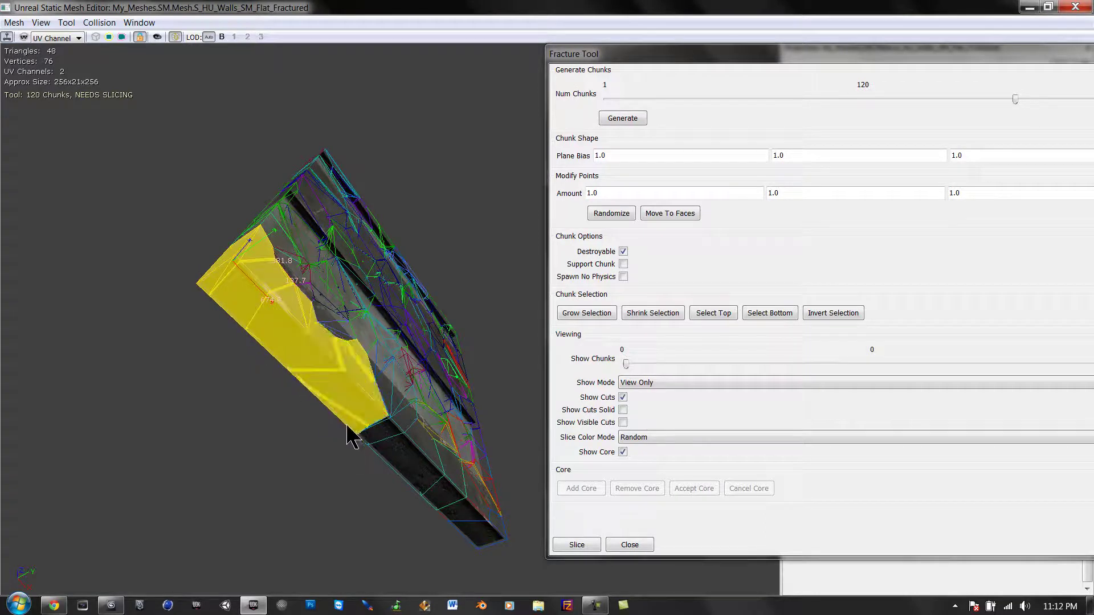
pyautogui.keyDown('ctrl'); pyautogui.click(378, 470); pyautogui.keyUp('ctrl')
pyautogui.keyDown('ctrl'); pyautogui.click(371, 449); pyautogui.keyUp('ctrl')
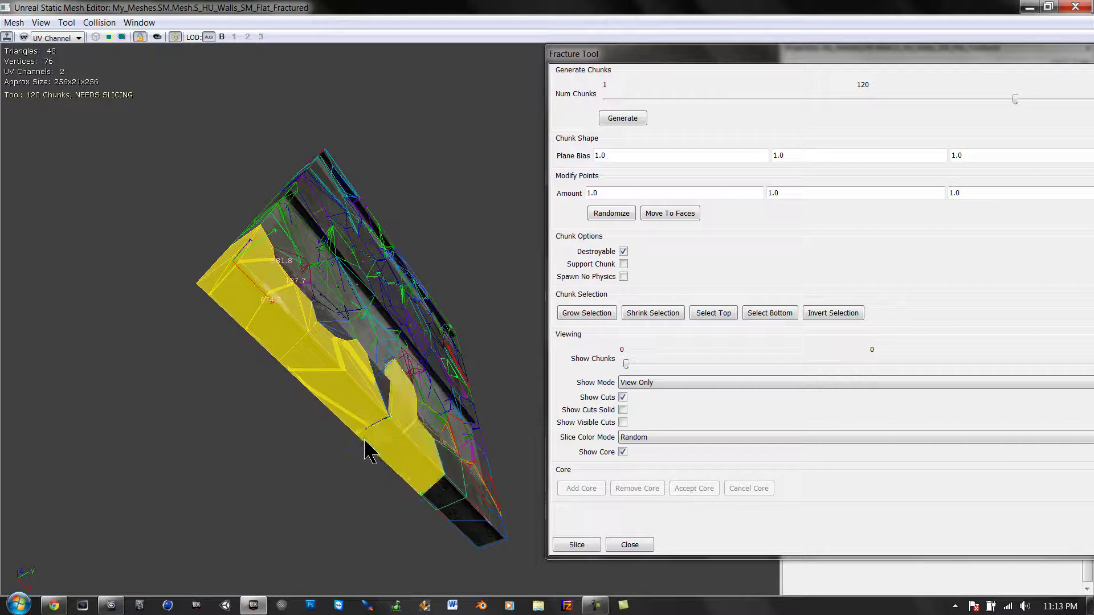
pyautogui.keyDown('ctrl'); pyautogui.click(386, 411); pyautogui.keyUp('ctrl')
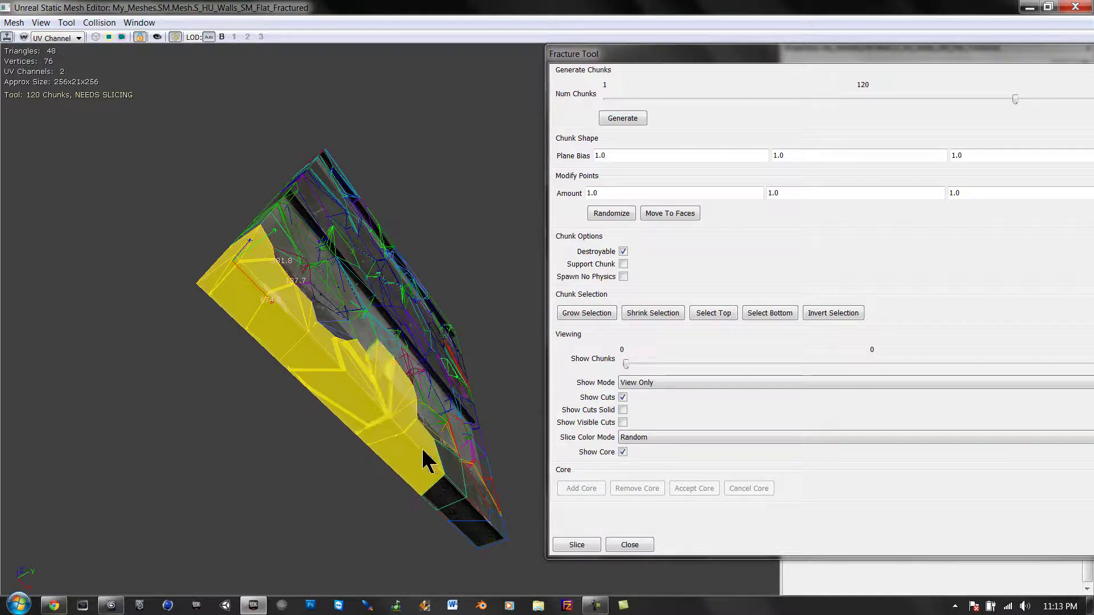
pyautogui.moveTo(447, 491); pyautogui.dragTo(433, 452)
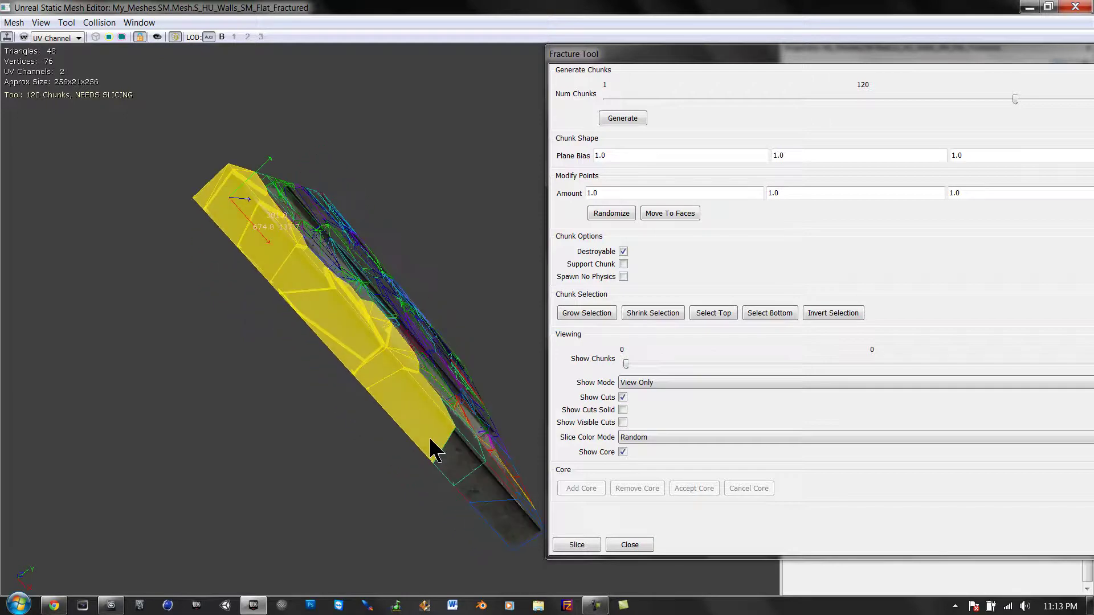
pyautogui.keyDown('ctrl'); pyautogui.click(450, 484); pyautogui.keyUp('ctrl')
pyautogui.keyDown('ctrl'); pyautogui.click(481, 513); pyautogui.keyUp('ctrl')
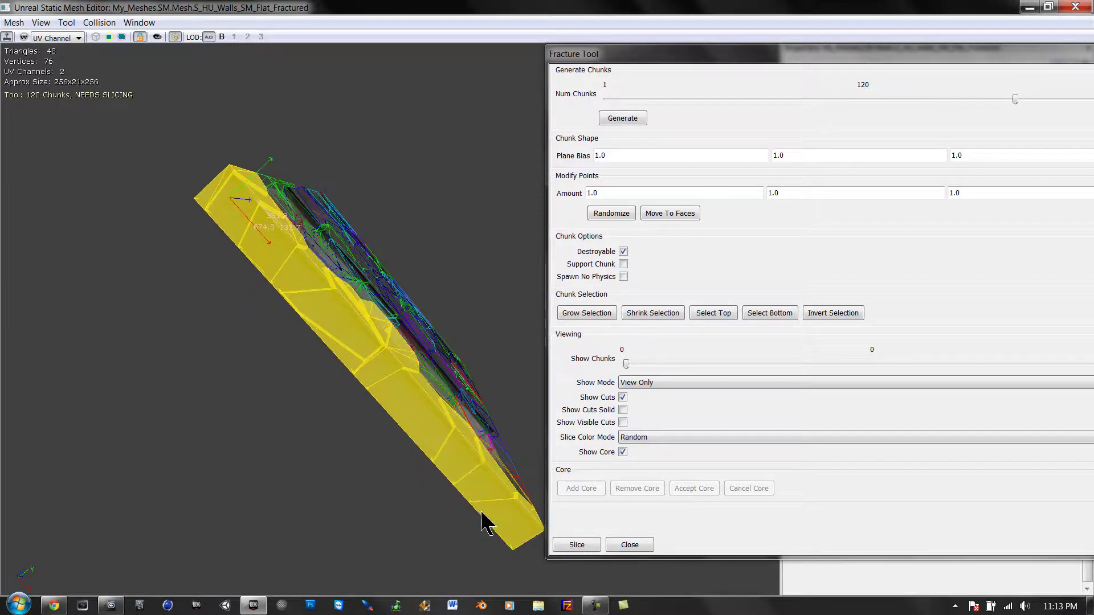
# Add the upper side-edge chunks and the first top-edge chunks, including the notch chunk
pyautogui.moveTo(409, 333)
pyautogui.mouseDown()
pyautogui.moveTo(379, 500)
pyautogui.moveTo(411, 337)
pyautogui.mouseUp()
pyautogui.keyDown('ctrl'); pyautogui.click(300, 296); pyautogui.keyUp('ctrl')
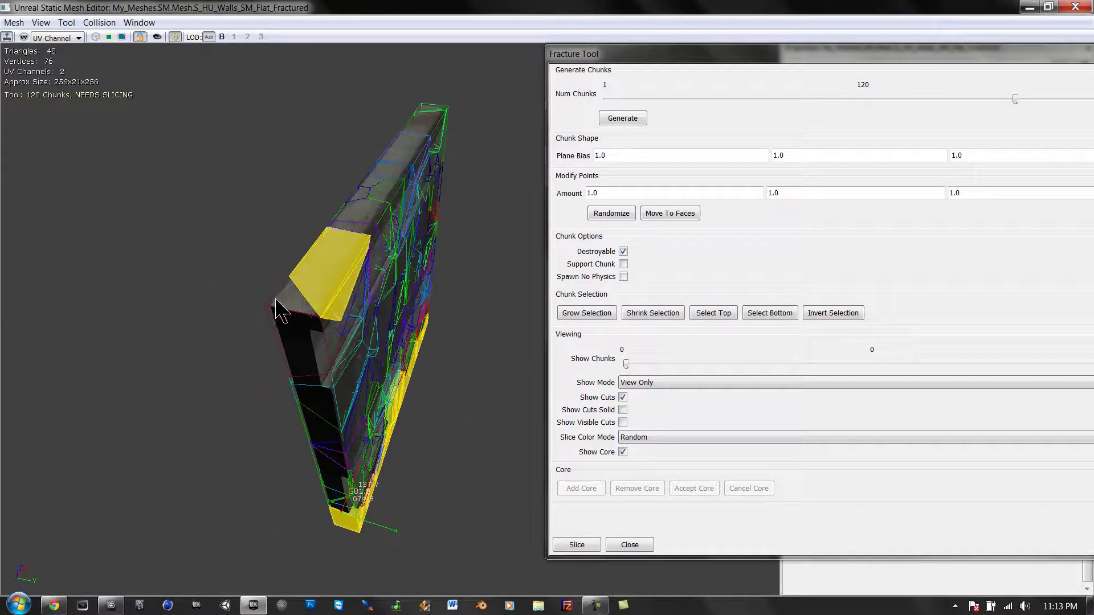
pyautogui.keyDown('ctrl'); pyautogui.click(275, 300); pyautogui.keyUp('ctrl')
pyautogui.keyDown('ctrl'); pyautogui.click(365, 223); pyautogui.keyUp('ctrl')
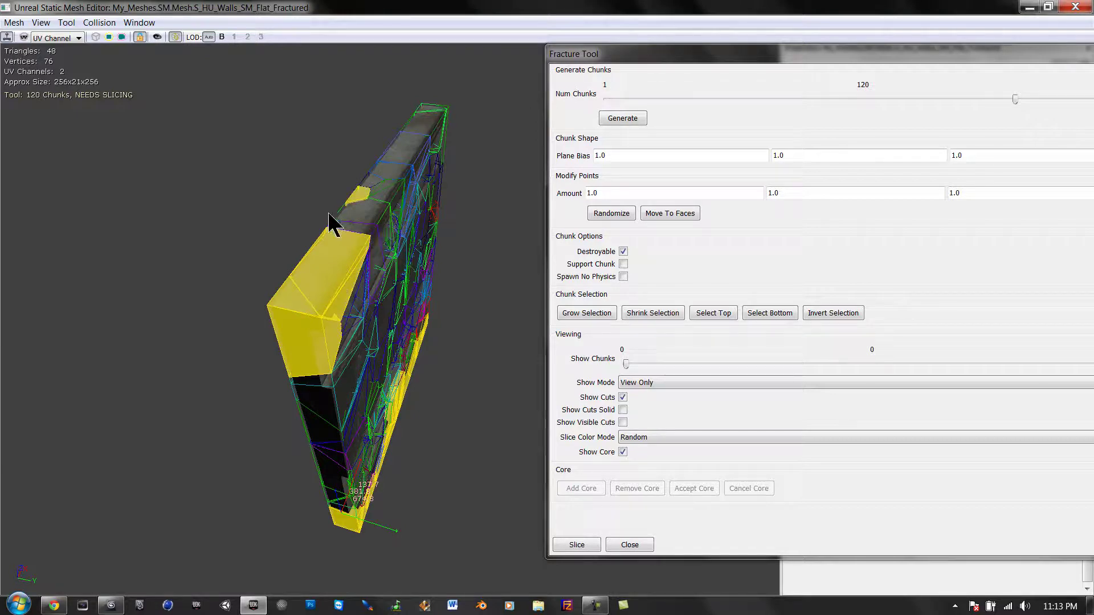
pyautogui.keyDown('ctrl'); pyautogui.click(336, 223); pyautogui.keyUp('ctrl')
pyautogui.keyDown('ctrl'); pyautogui.click(340, 231); pyautogui.keyUp('ctrl')
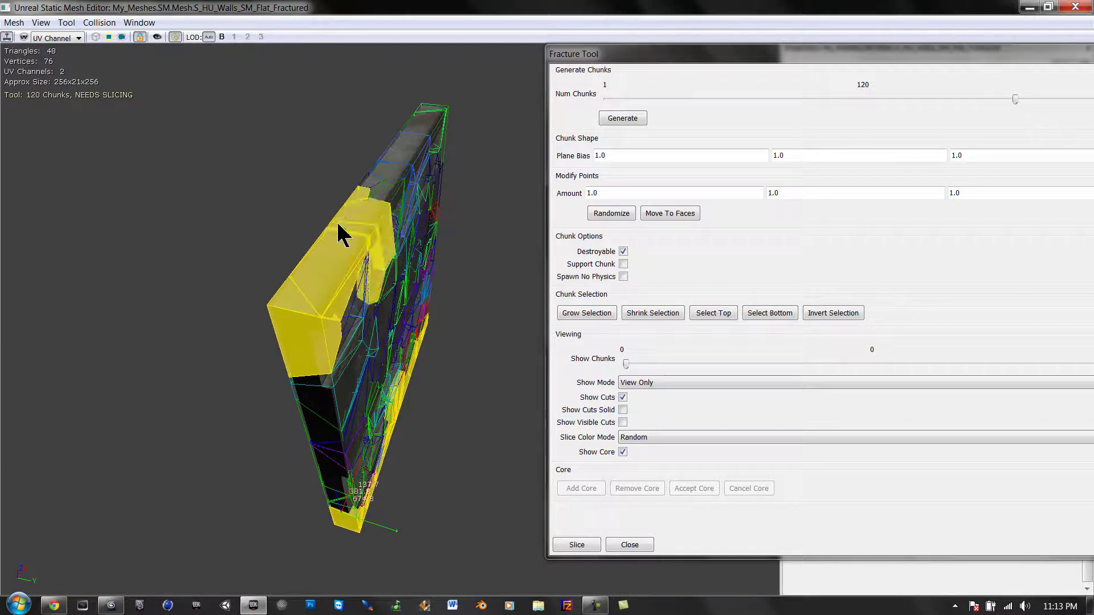
pyautogui.keyDown('ctrl'); pyautogui.click(370, 173); pyautogui.keyUp('ctrl')
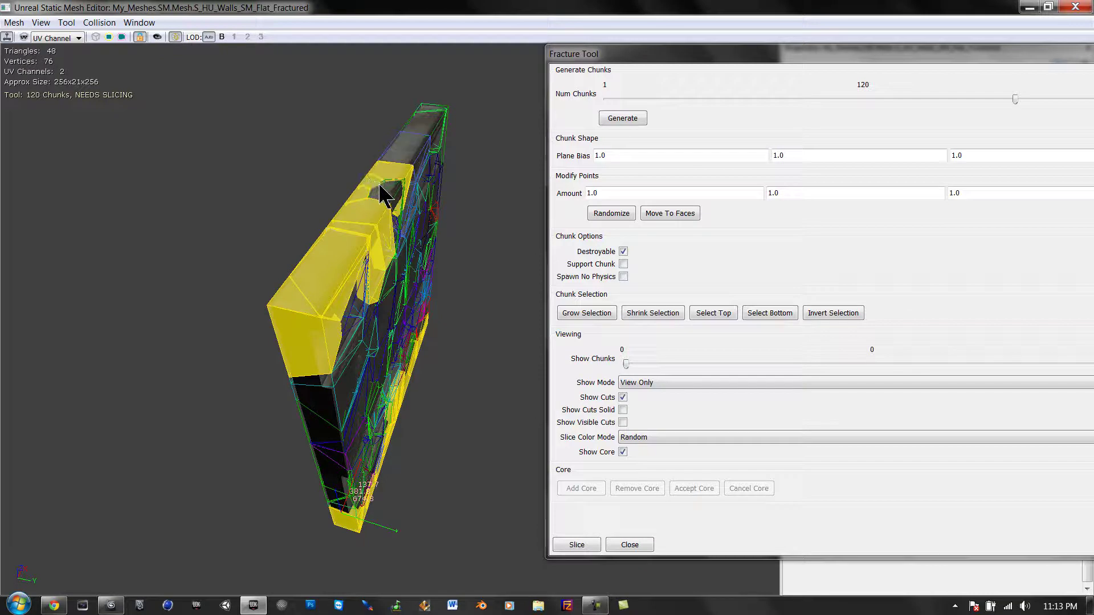
pyautogui.keyDown('ctrl'); pyautogui.click(378, 181); pyautogui.keyUp('ctrl')
pyautogui.keyDown('ctrl'); pyautogui.click(385, 200); pyautogui.keyUp('ctrl')
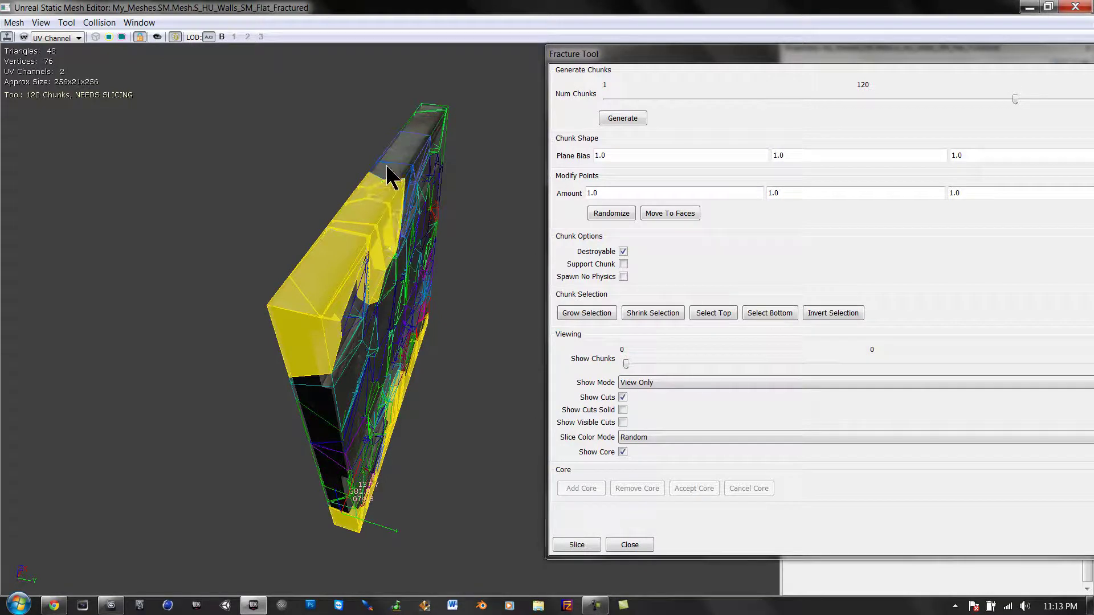
# Extend the selection along the rest of the top edge to the upper right corner
pyautogui.keyDown('ctrl'); pyautogui.click(391, 170); pyautogui.keyUp('ctrl')
pyautogui.keyDown('ctrl'); pyautogui.click(401, 157); pyautogui.keyUp('ctrl')
pyautogui.keyDown('ctrl'); pyautogui.click(409, 150); pyautogui.keyUp('ctrl')
pyautogui.keyDown('ctrl'); pyautogui.click(416, 142); pyautogui.keyUp('ctrl')
pyautogui.keyDown('ctrl'); pyautogui.click(426, 111); pyautogui.keyUp('ctrl')
pyautogui.keyDown('ctrl'); pyautogui.click(415, 128); pyautogui.keyUp('ctrl')
pyautogui.keyDown('ctrl'); pyautogui.click(424, 108); pyautogui.keyUp('ctrl')
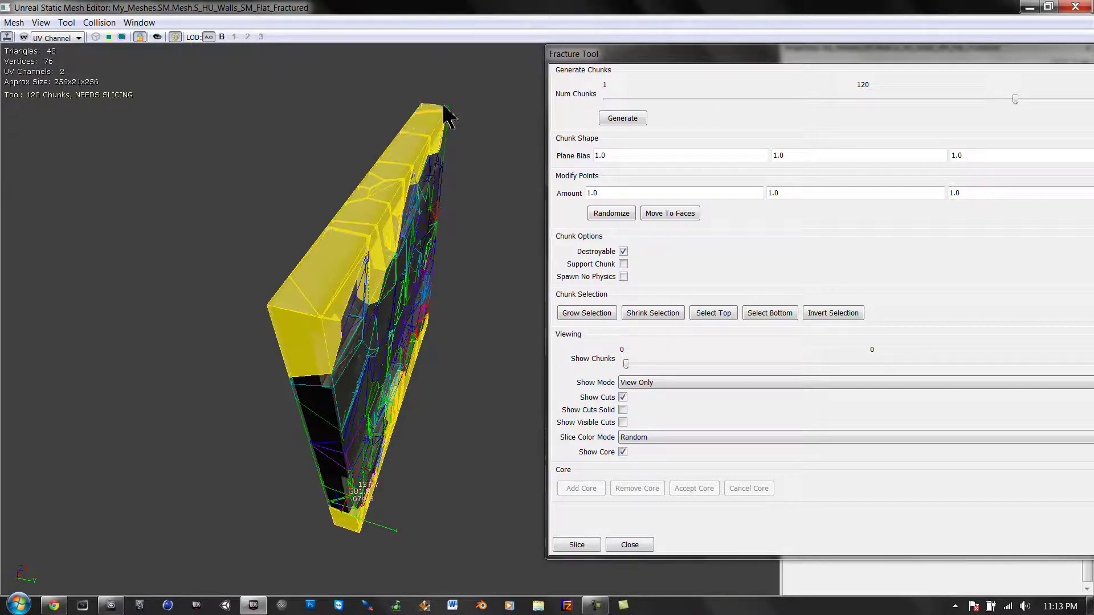
pyautogui.keyDown('ctrl'); pyautogui.click(445, 110); pyautogui.keyUp('ctrl')
pyautogui.moveTo(464, 170)
pyautogui.mouseDown()
pyautogui.moveTo(403, 122)
pyautogui.moveTo(478, 179)
pyautogui.mouseUp()
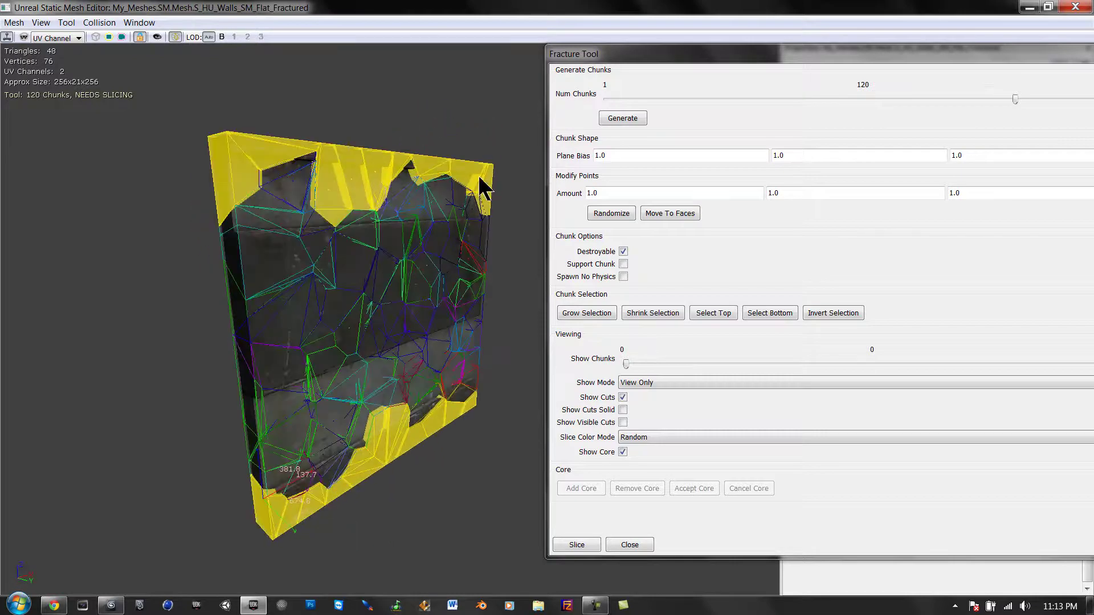
# Make the border chunks support chunks and slice the wall into S_HU_Walls_SM_Flat_Fractured_FRACTURED
pyautogui.click(623, 264)
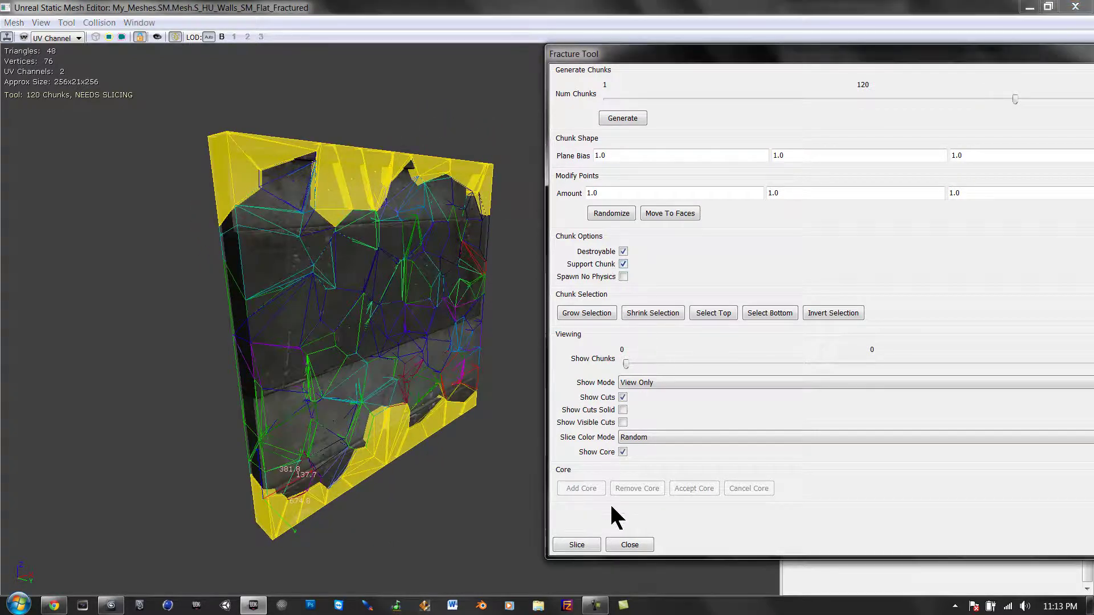
pyautogui.click(580, 544)
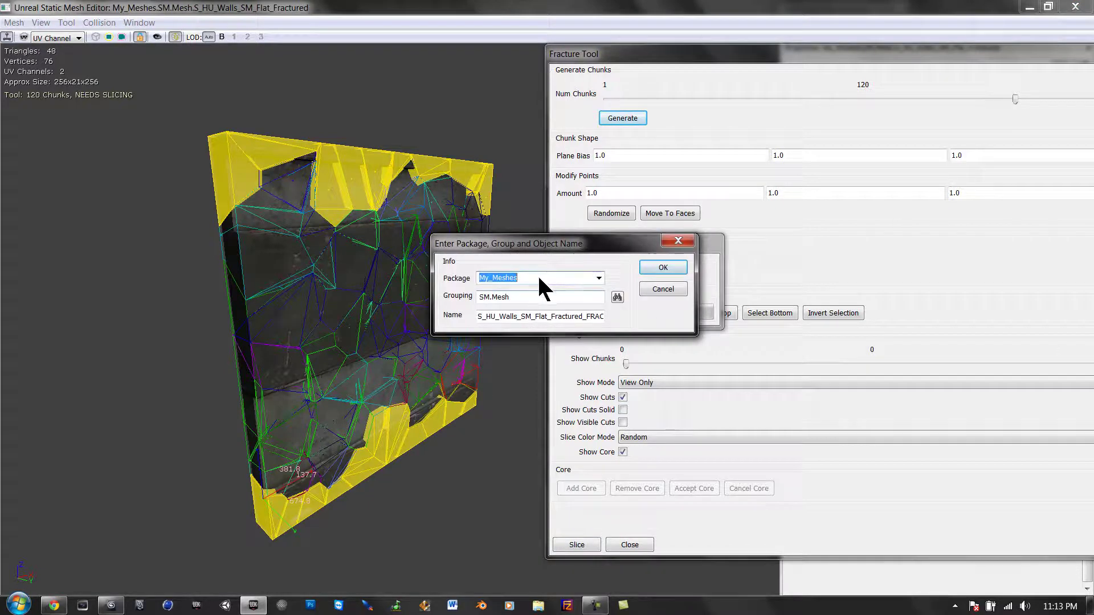
pyautogui.click(597, 316)
pyautogui.click(664, 268)
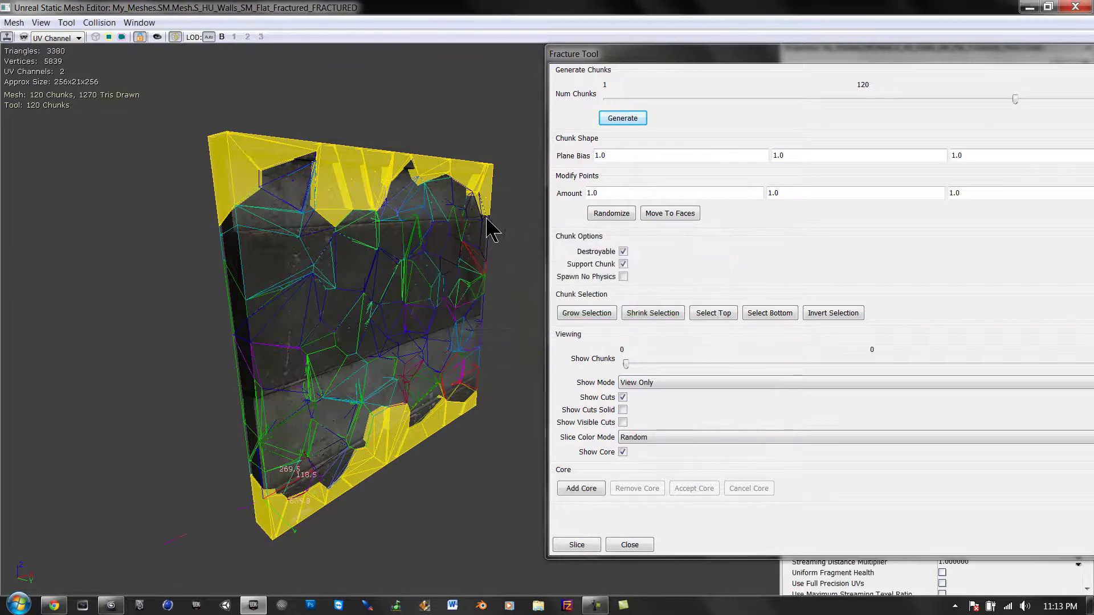
# Close the Fracture Tool, dock the mesh editor aside, and select the original unfractured mesh
pyautogui.moveTo(863, 59); pyautogui.dragTo(533, 50)
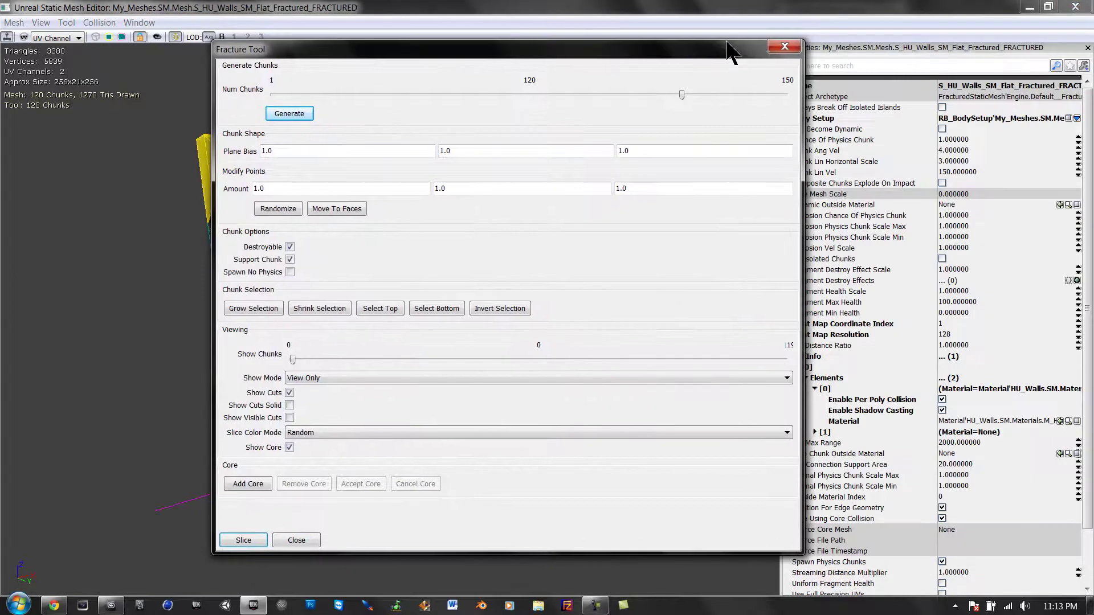
pyautogui.click(781, 43)
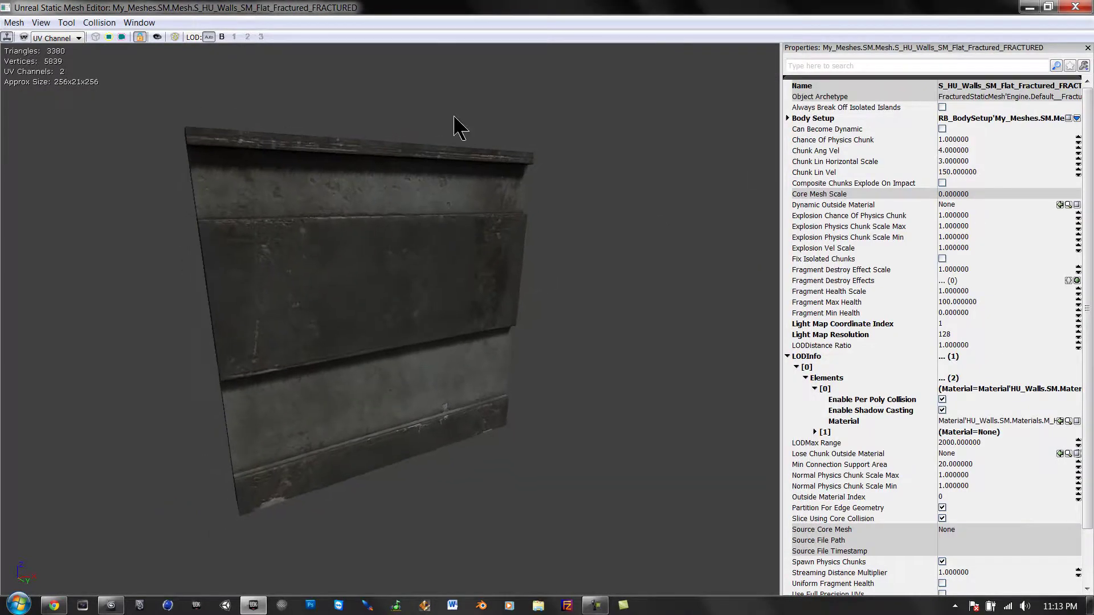
pyautogui.moveTo(397, 10); pyautogui.dragTo(1092, 92)
pyautogui.click(234, 280)
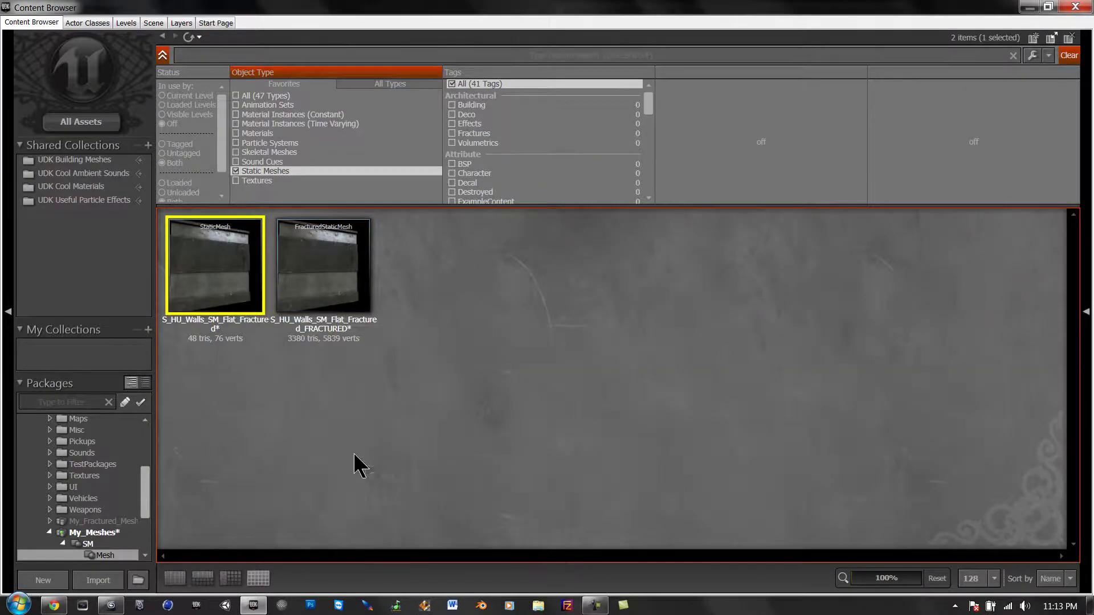
# Force-delete the unfractured wall copy and save the My_Meshes package
pyautogui.moveTo(224, 290)
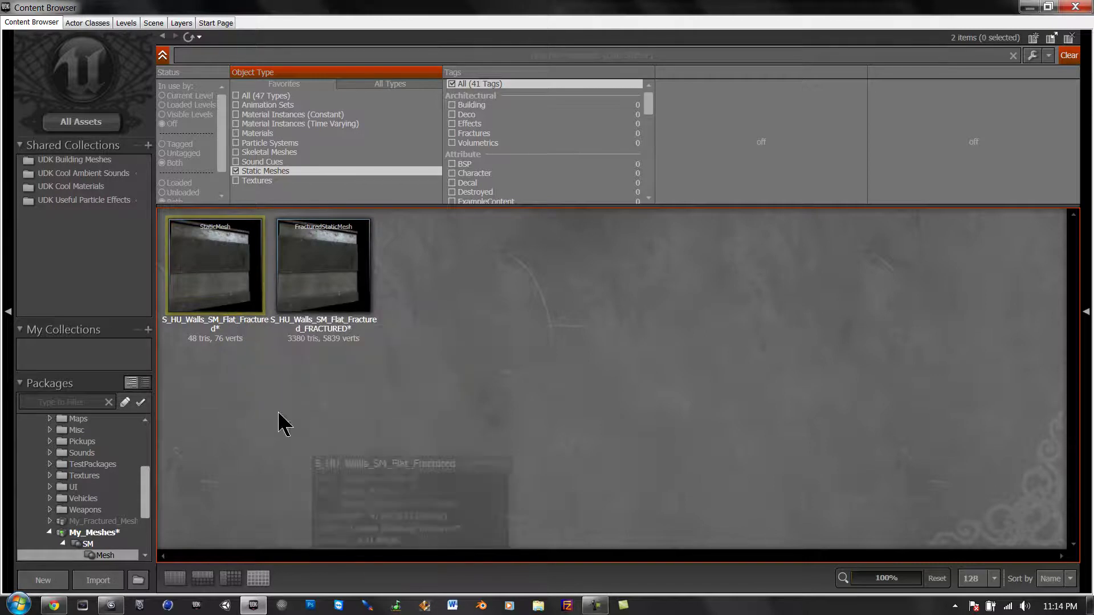
pyautogui.rightClick(228, 311)
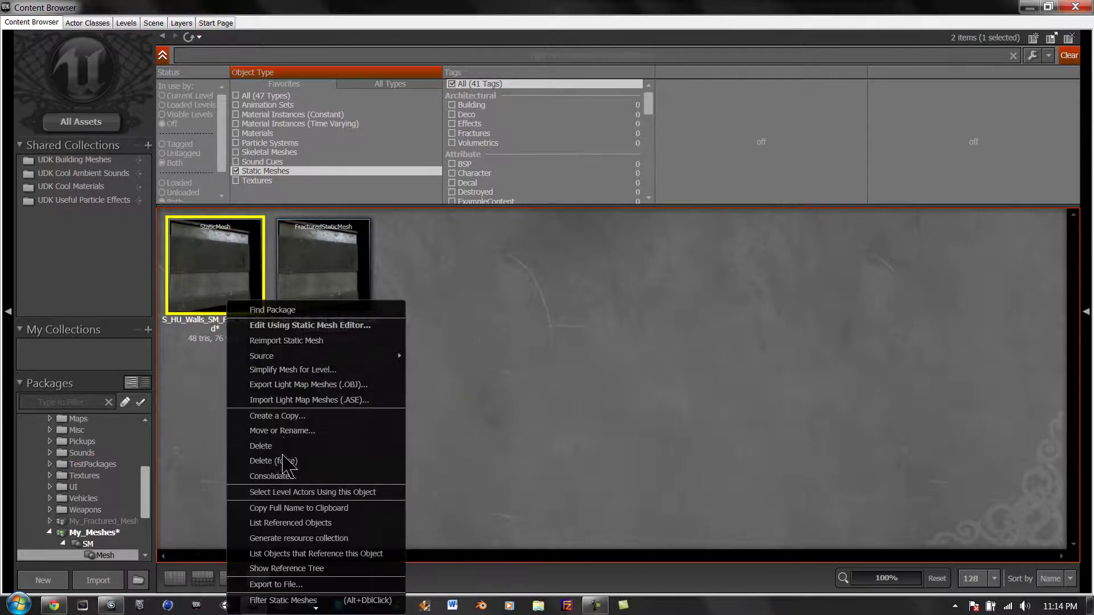
pyautogui.click(286, 460)
pyautogui.click(563, 370)
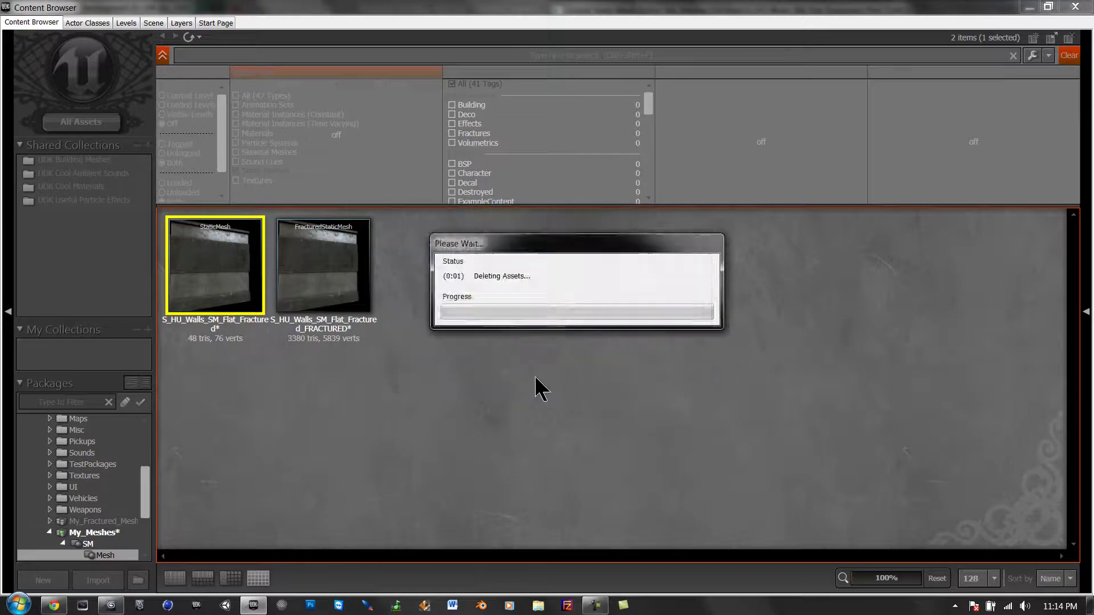
pyautogui.rightClick(227, 286)
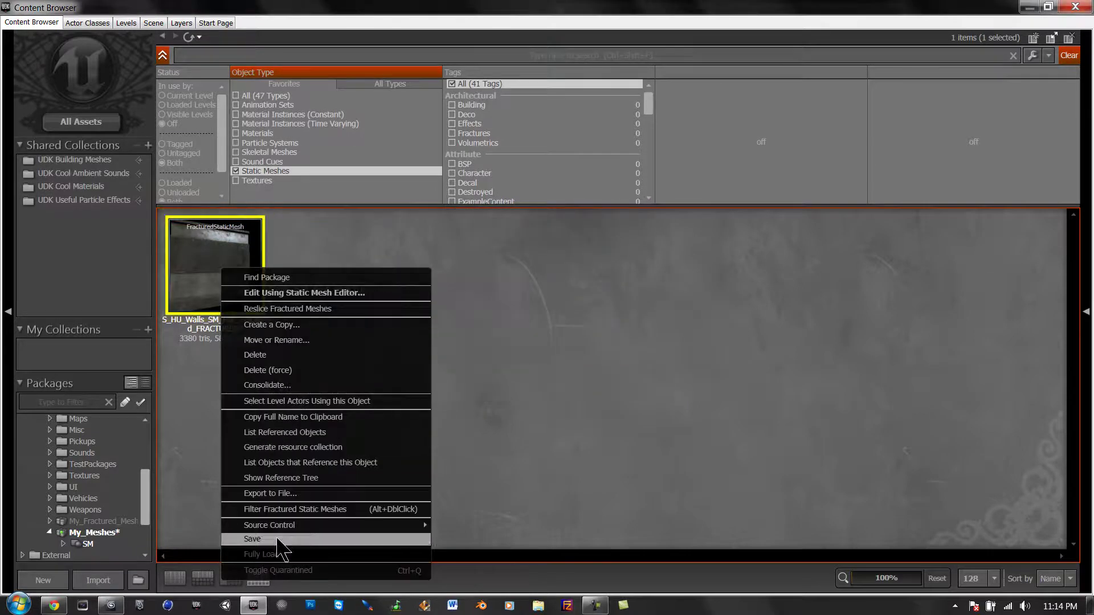
pyautogui.click(278, 539)
# Open the fractured mesh, check its Fracture Tool settings, then close both editors
pyautogui.doubleClick(232, 283)
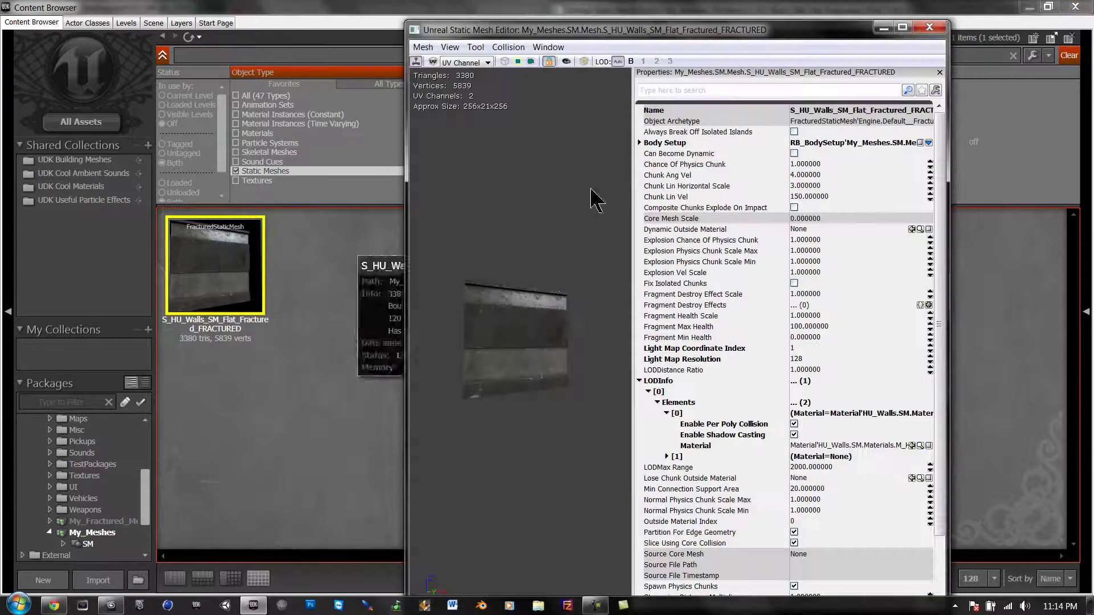
pyautogui.click(584, 61)
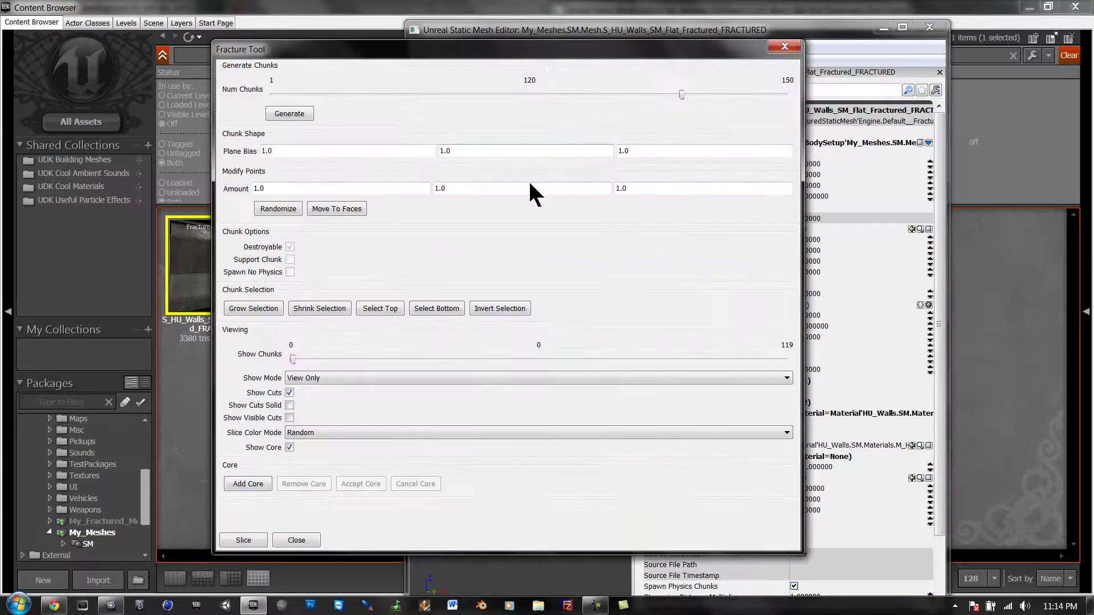
pyautogui.moveTo(517, 40); pyautogui.dragTo(289, 101)
pyautogui.click(556, 107)
pyautogui.click(930, 27)
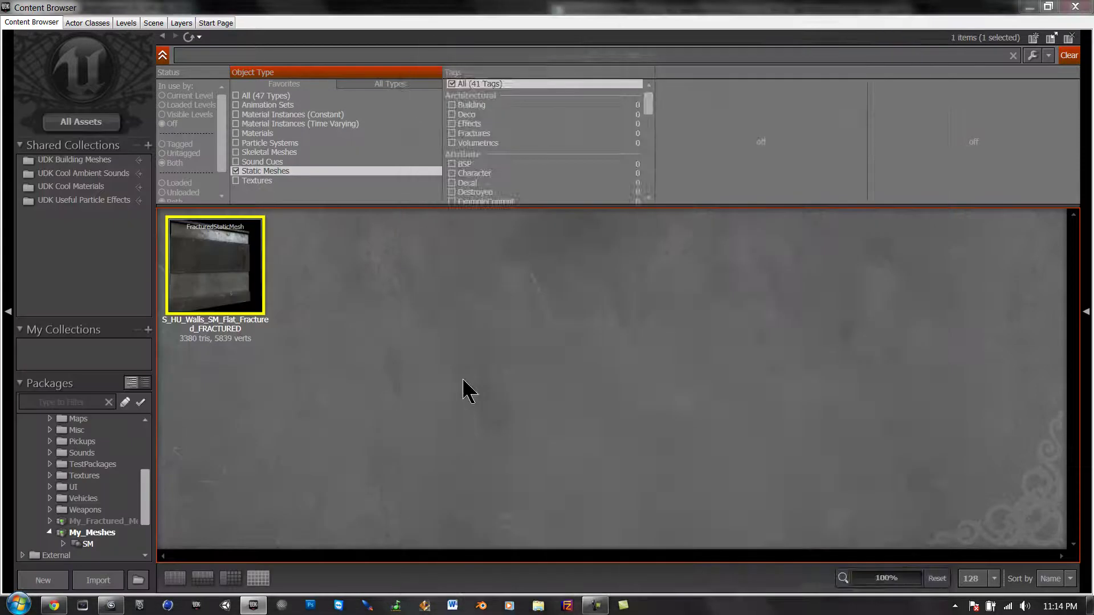
# Show all assets, clear the filters, and limit the browser to Materials
pyautogui.click(85, 122)
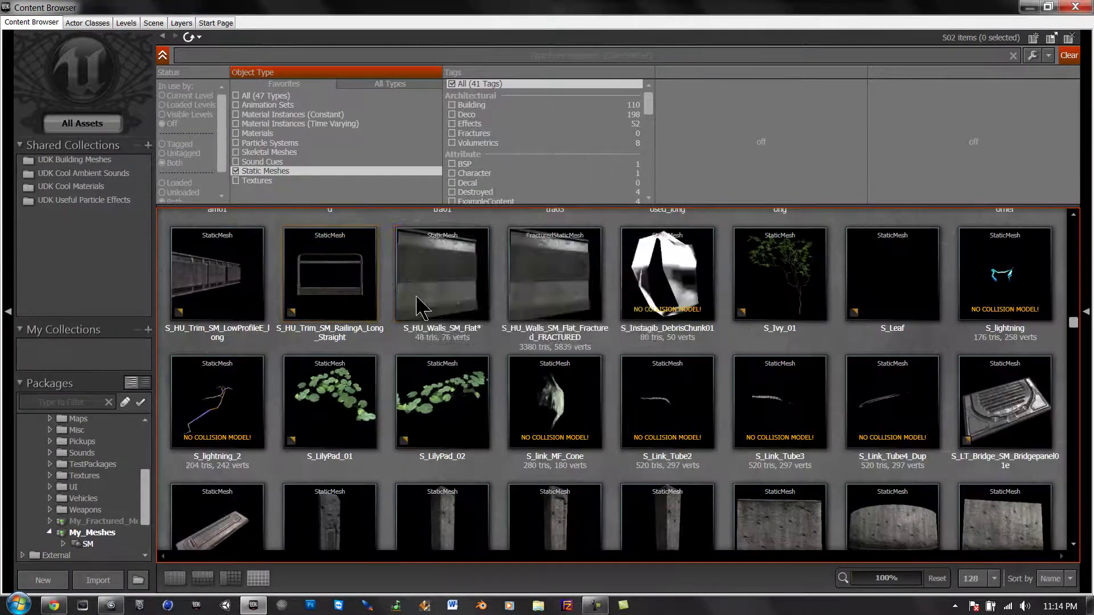
pyautogui.click(1077, 56)
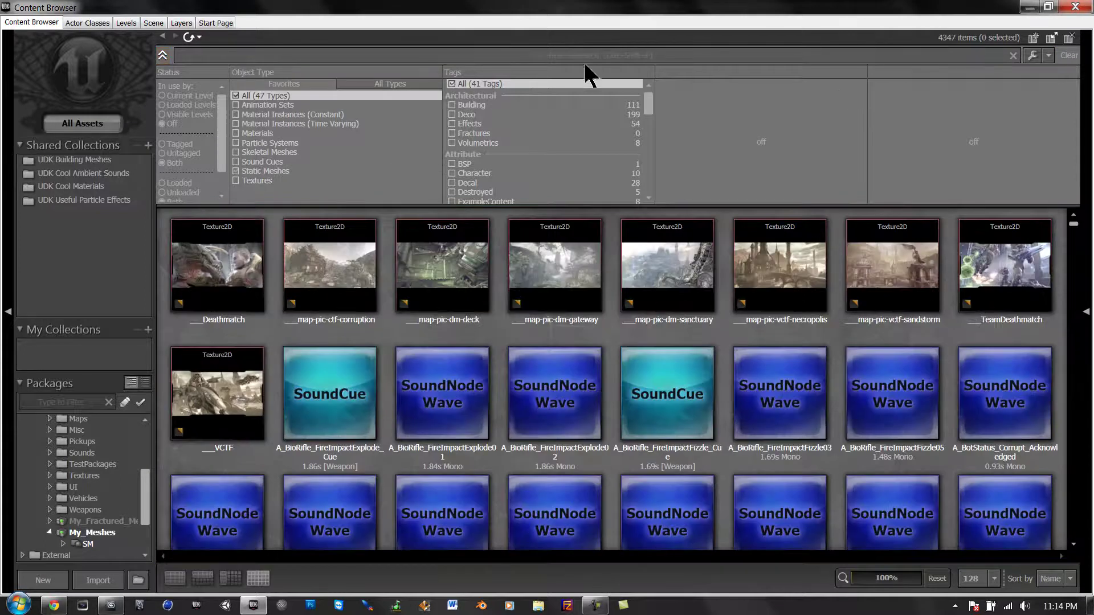
pyautogui.click(245, 134)
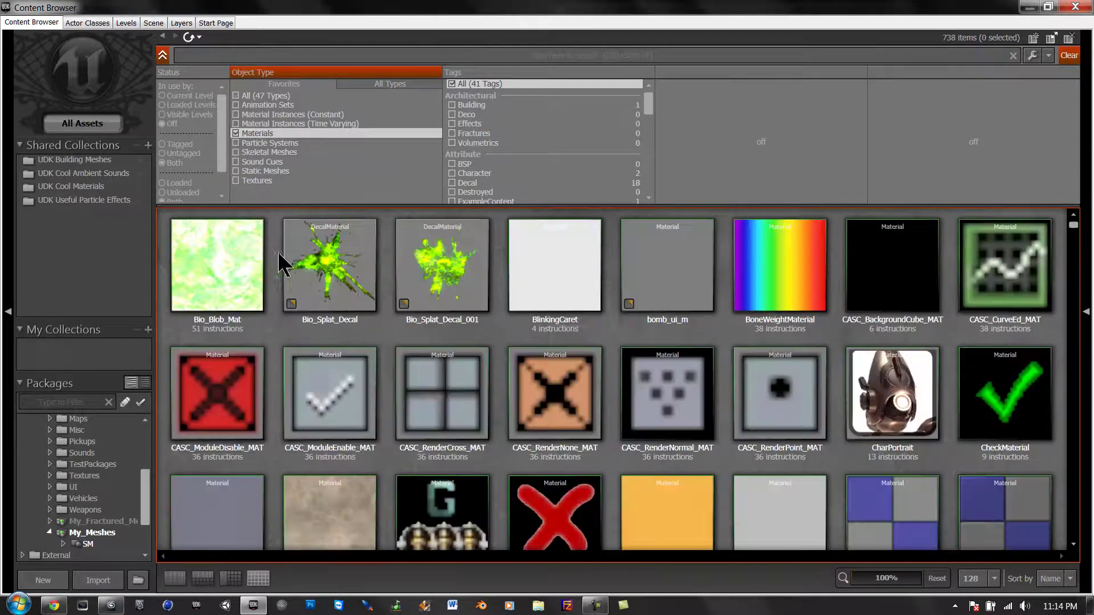
pyautogui.scroll(-5, 524, 137)
pyautogui.scroll(-5, 490, 154)
# Narrow the materials to the Building tag and select M_NEC_Walls_BSP_Concrete1
pyautogui.click(479, 139)
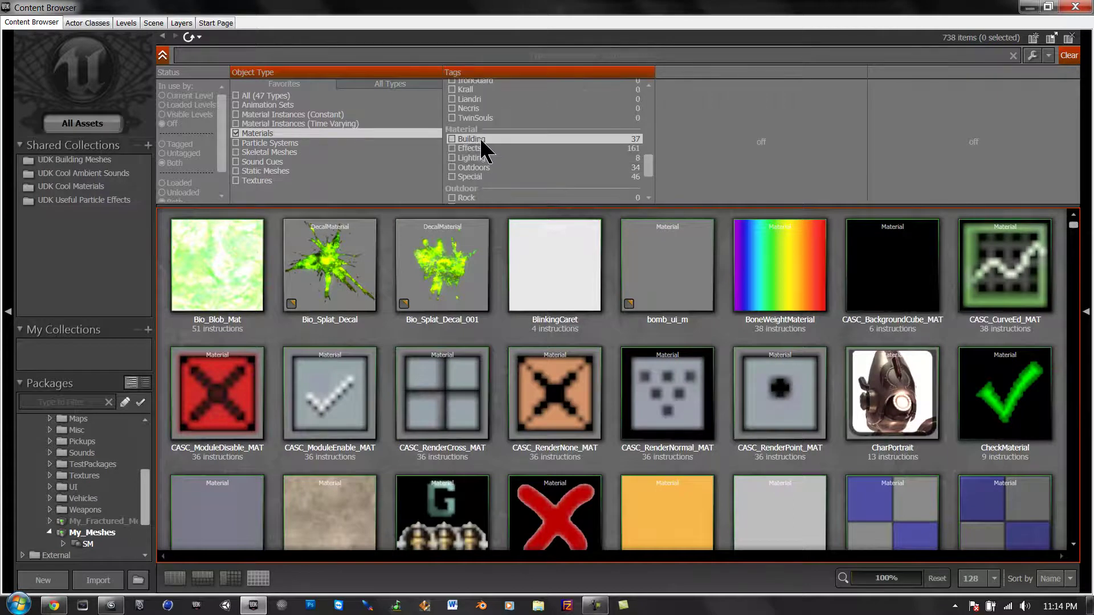
pyautogui.scroll(-2, 555, 379)
pyautogui.scroll(-4, 732, 488)
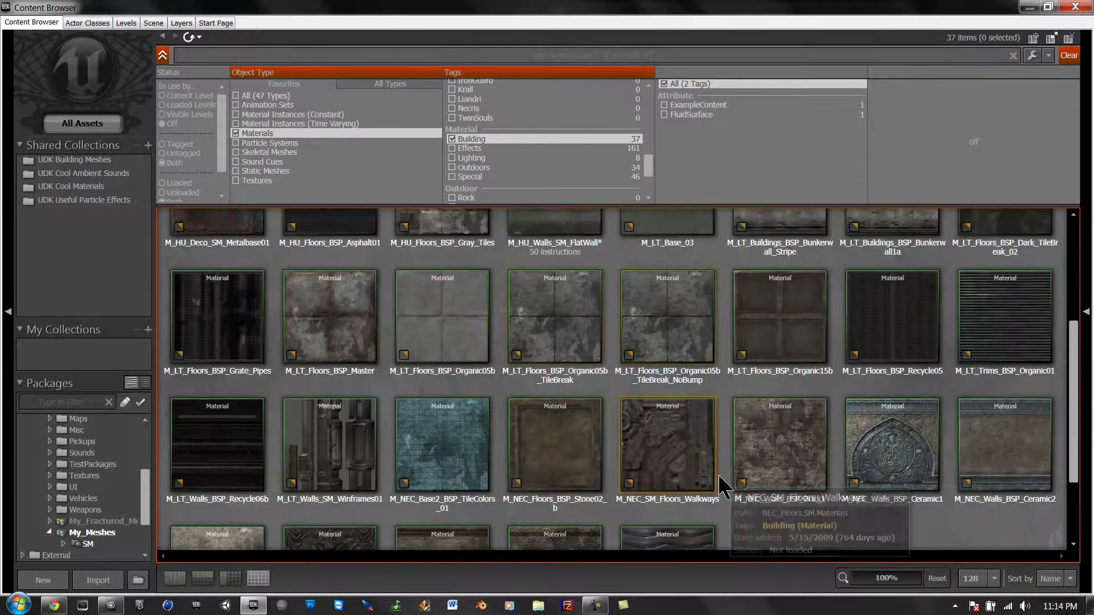
pyautogui.scroll(3, 830, 506)
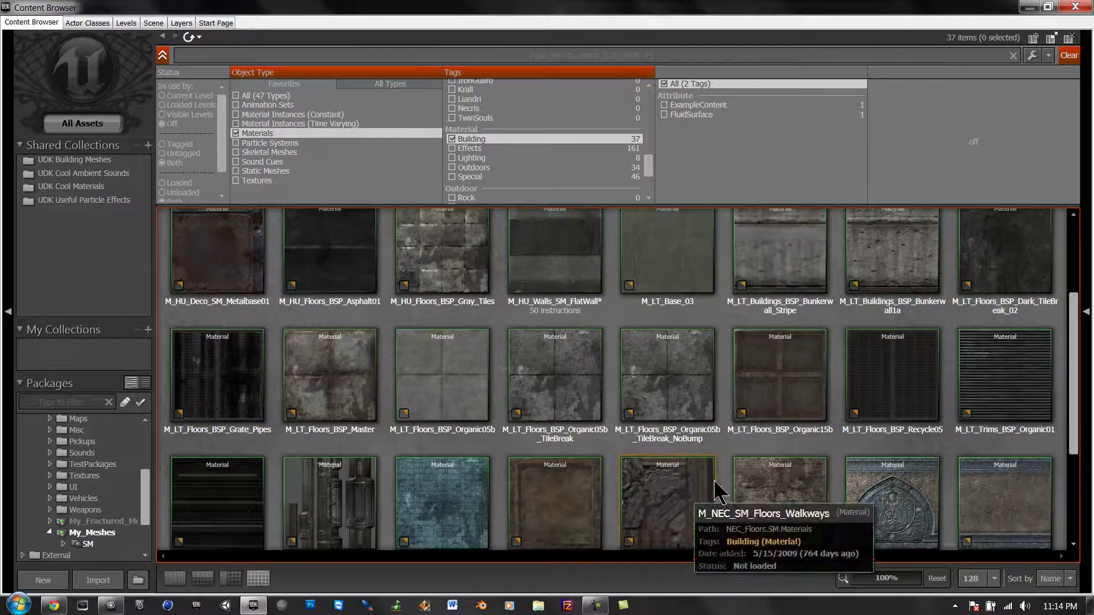
pyautogui.scroll(3, 860, 453)
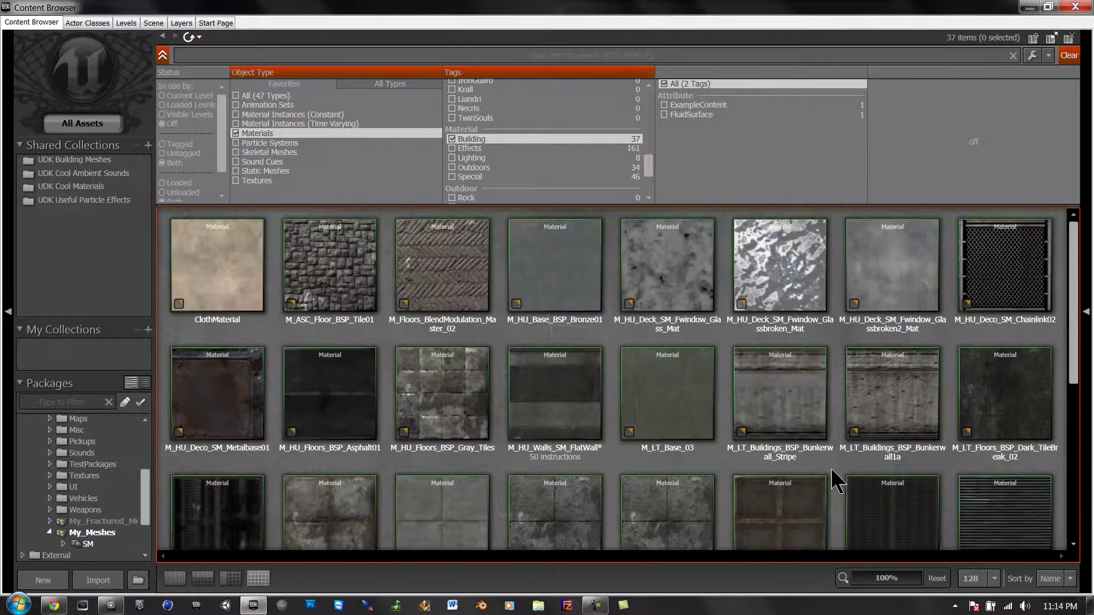
pyautogui.scroll(-5, 786, 478)
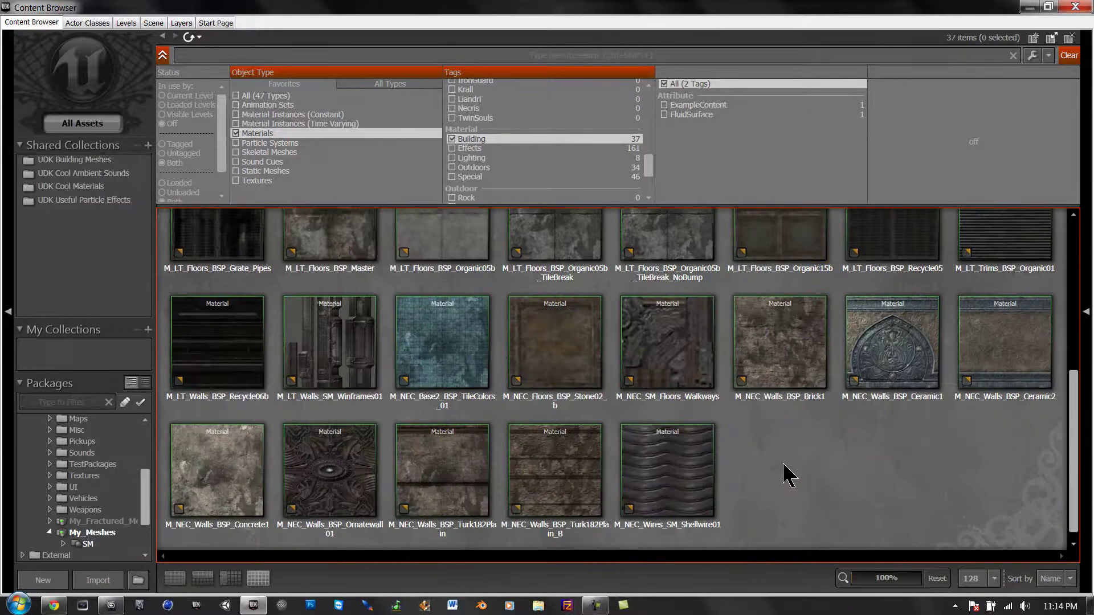
pyautogui.click(230, 445)
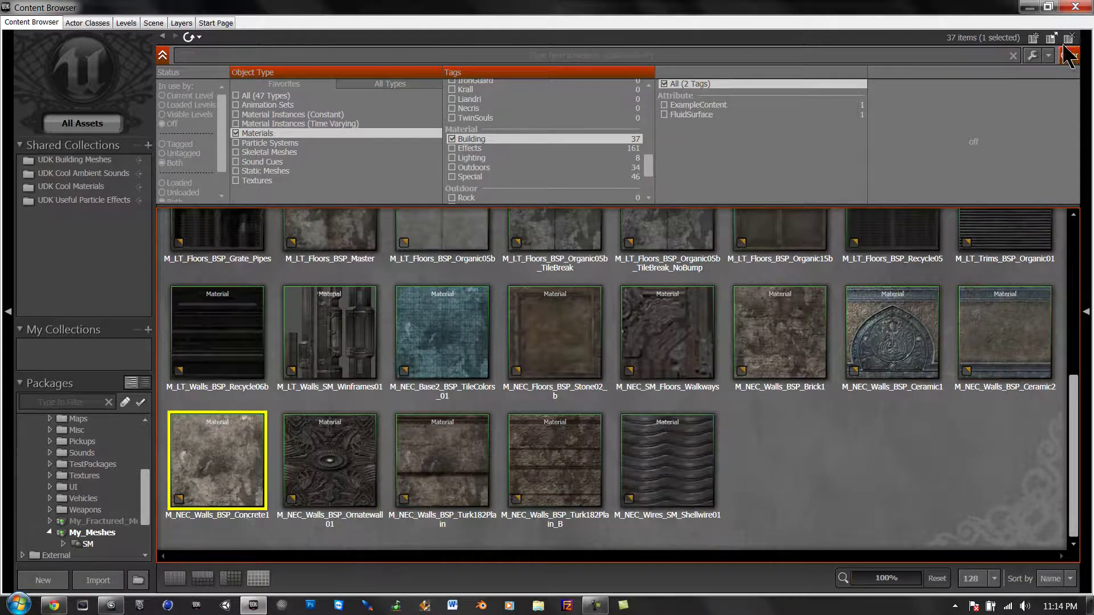
# Maximize the Static Mesh Editor and set element [1]'s material to M_NEC_Walls_BSP_Concrete1
pyautogui.click(1075, 7)
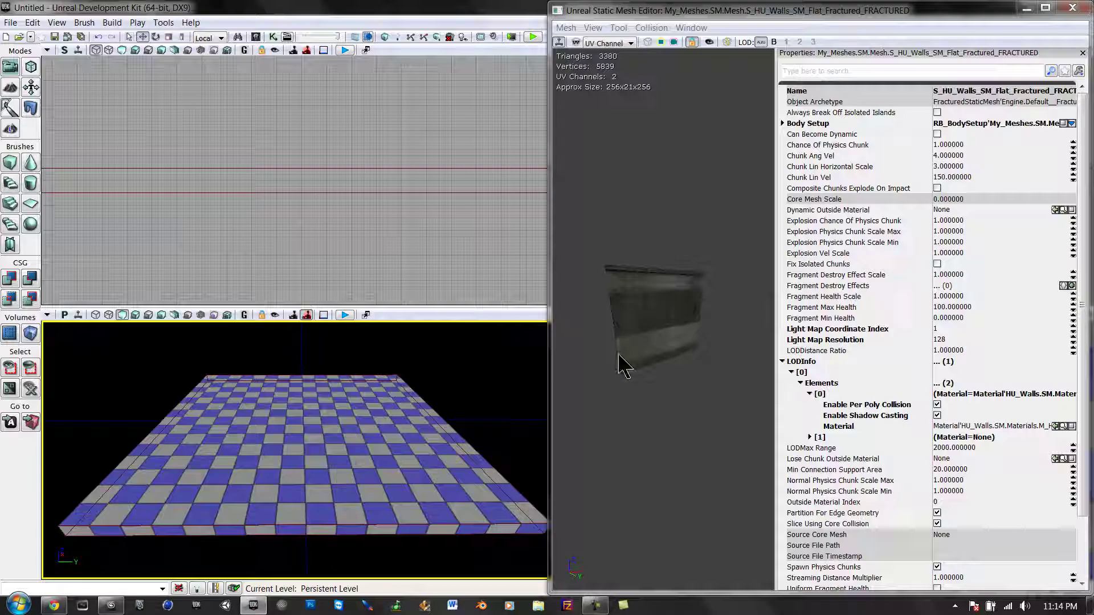
pyautogui.scroll(3, 689, 314)
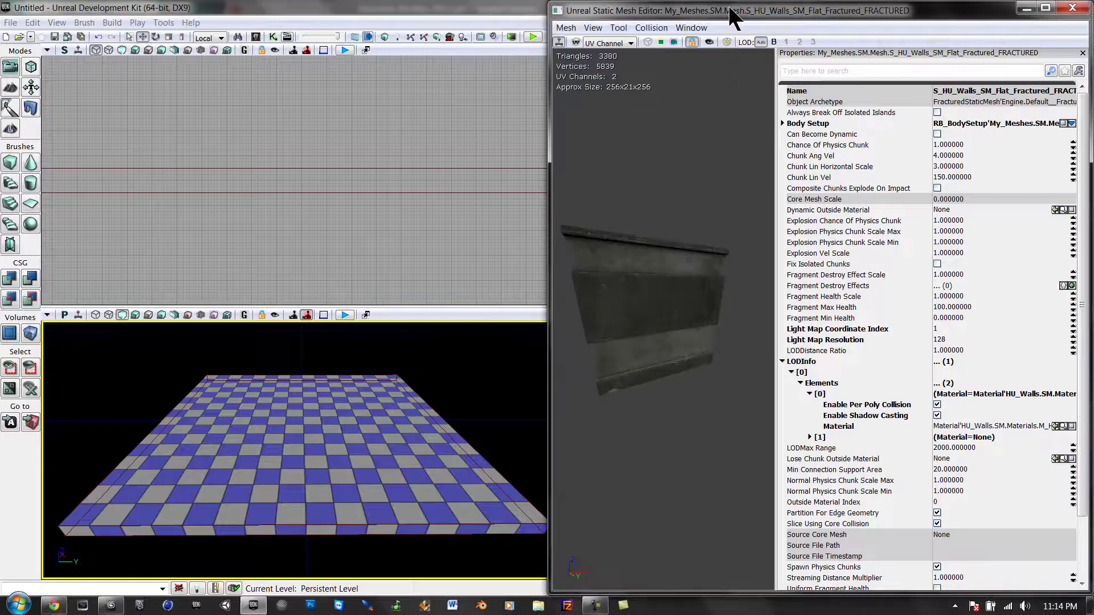
pyautogui.press('super+Left')
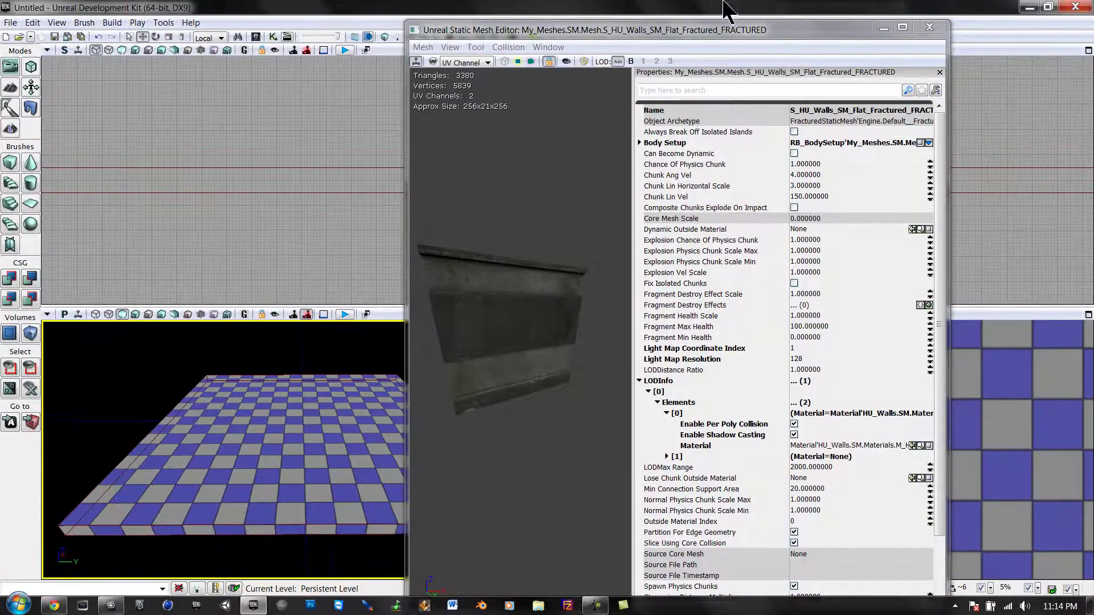
pyautogui.doubleClick(717, 29)
pyautogui.scroll(-2, 408, 126)
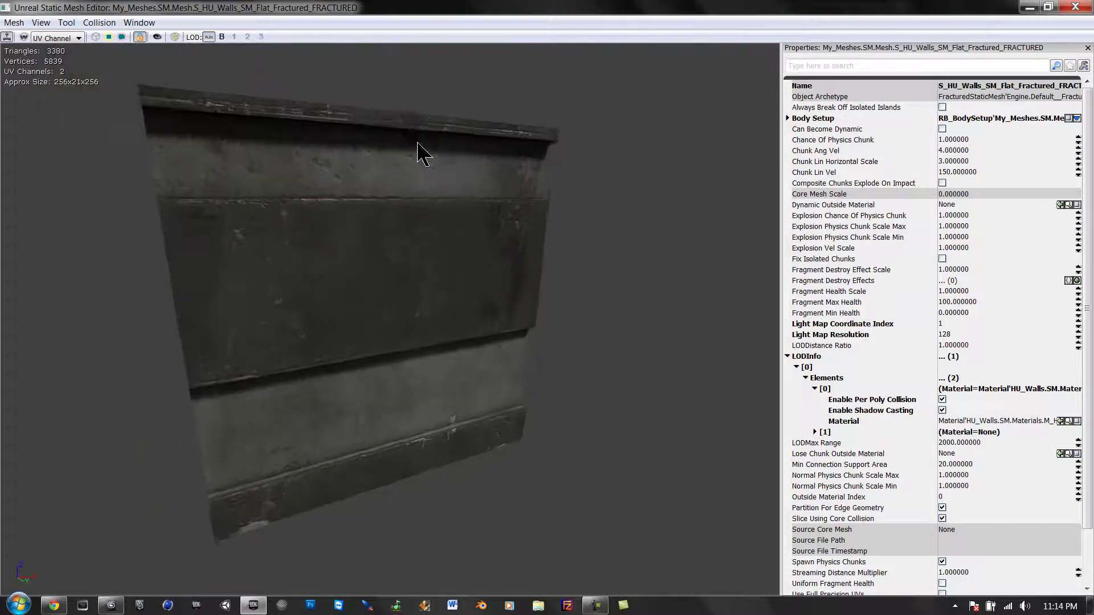
pyautogui.moveTo(356, 125); pyautogui.dragTo(421, 149)
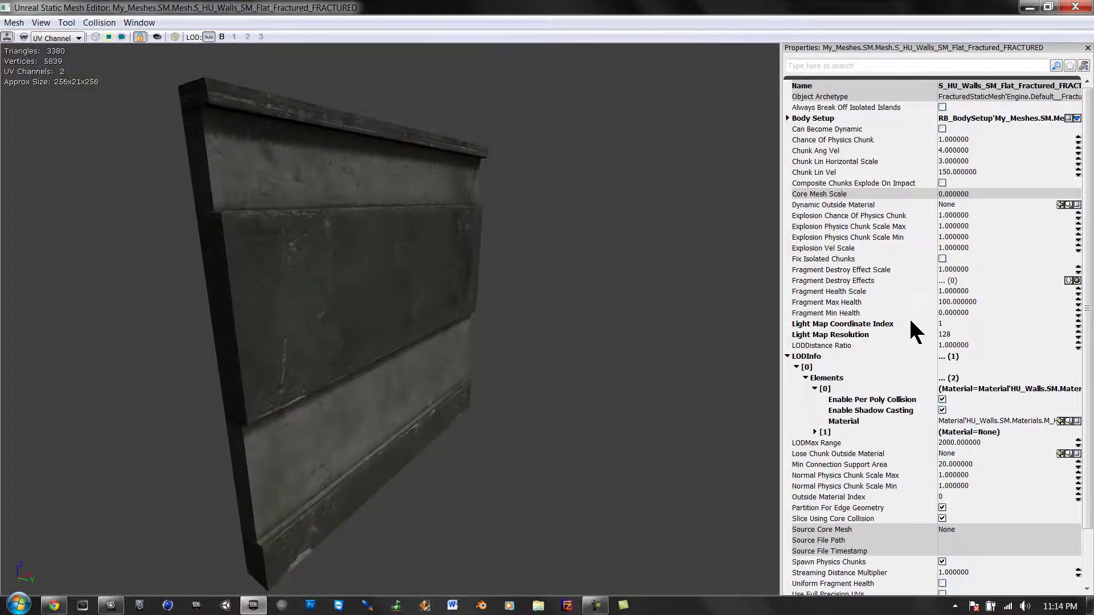
pyautogui.moveTo(467, 285); pyautogui.dragTo(402, 303)
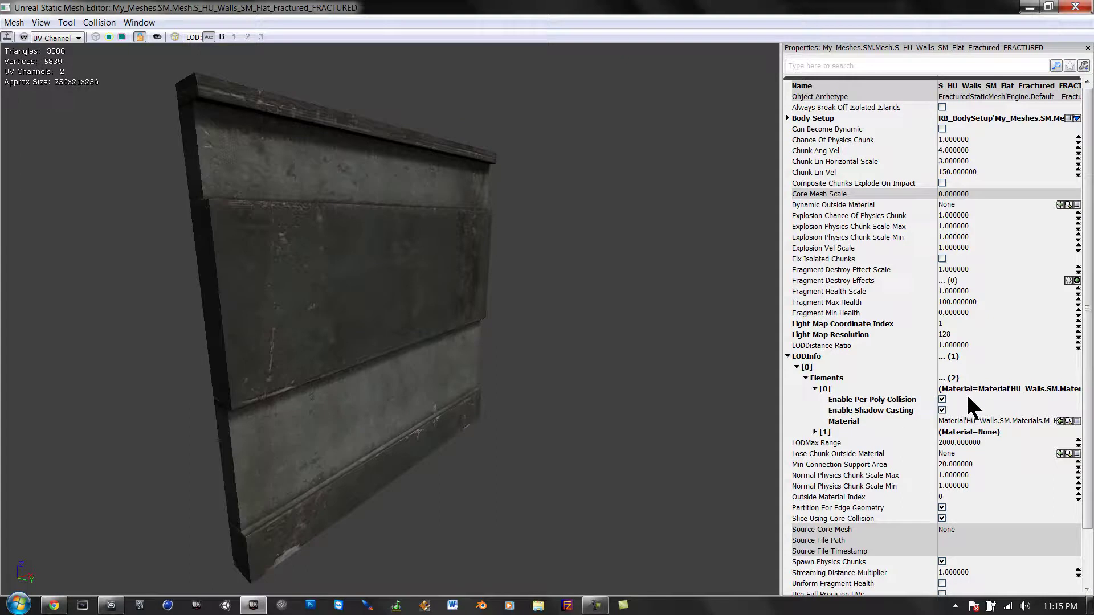
pyautogui.click(814, 433)
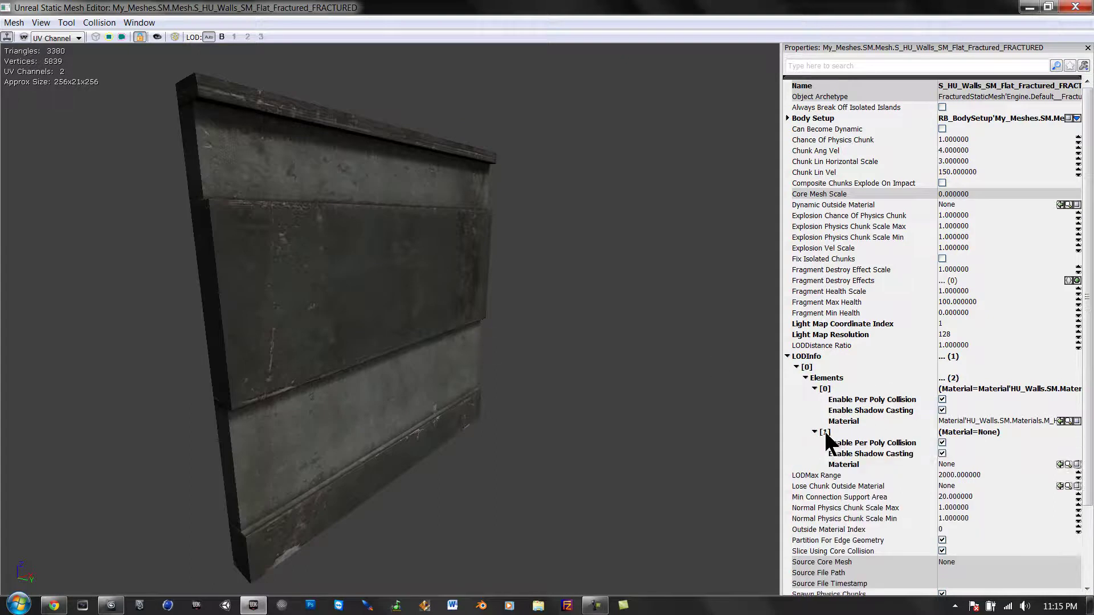
pyautogui.click(1060, 464)
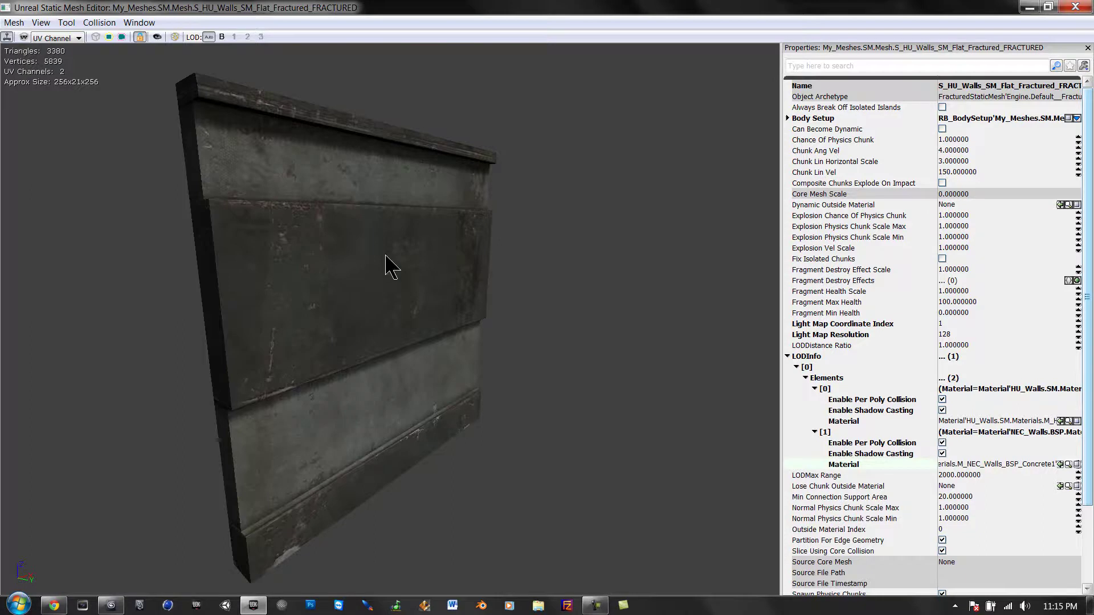
# Close the mesh editor and save the My_Meshes package from the Content Browser
pyautogui.click(1074, 6)
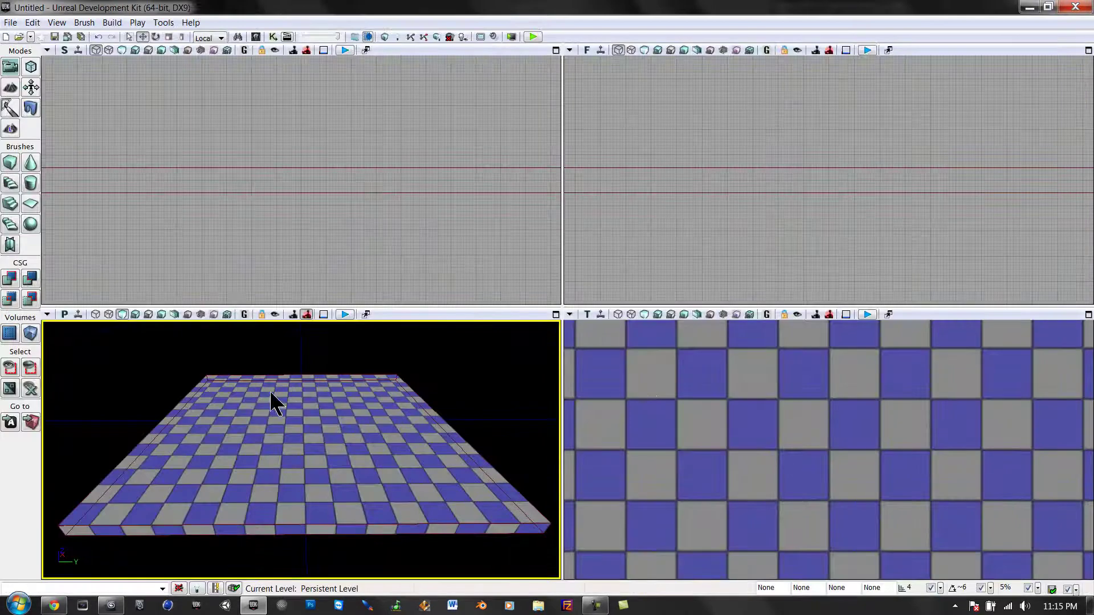
pyautogui.click(257, 36)
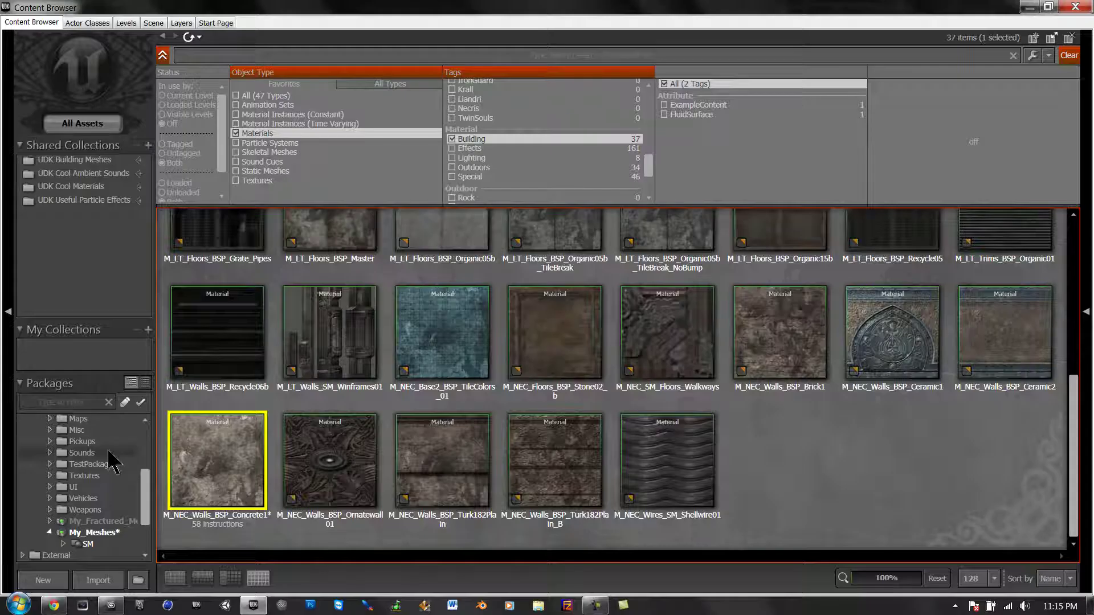
pyautogui.click(86, 533)
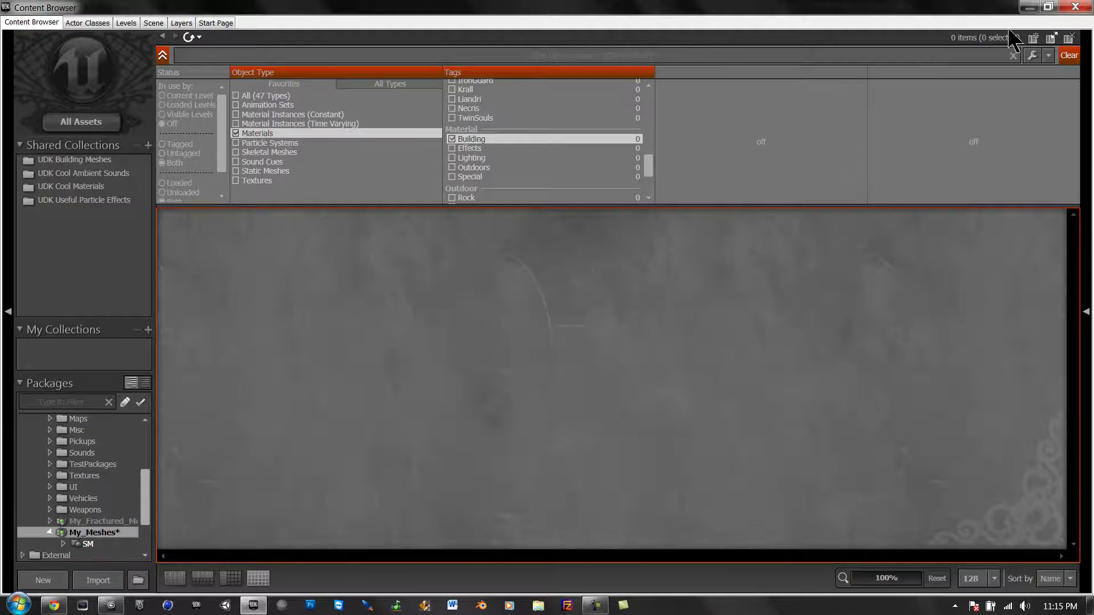
pyautogui.click(1069, 55)
pyautogui.rightClick(232, 276)
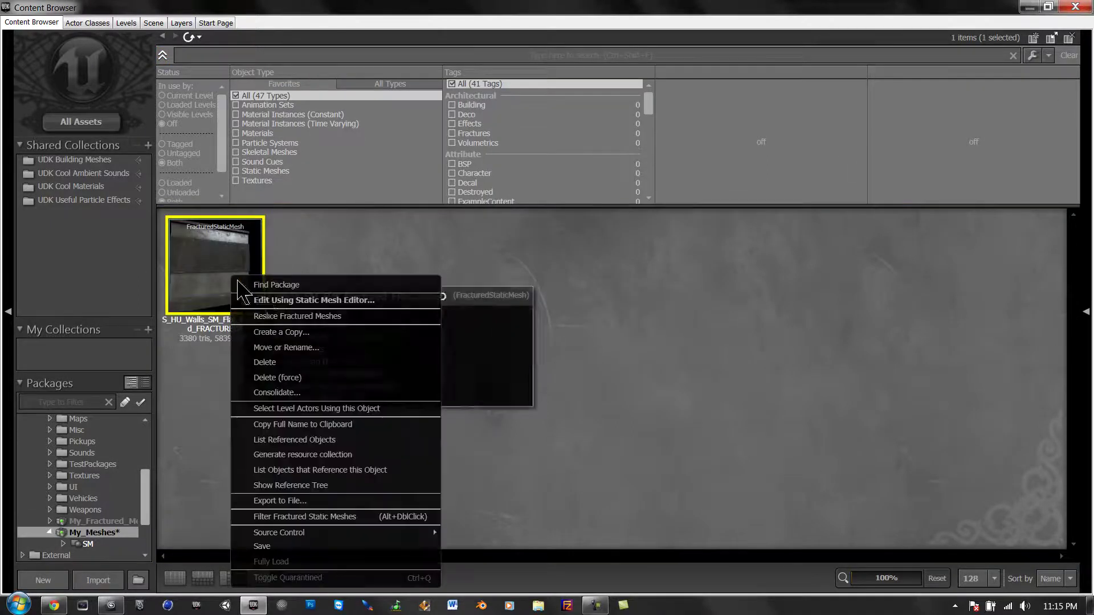
pyautogui.click(310, 547)
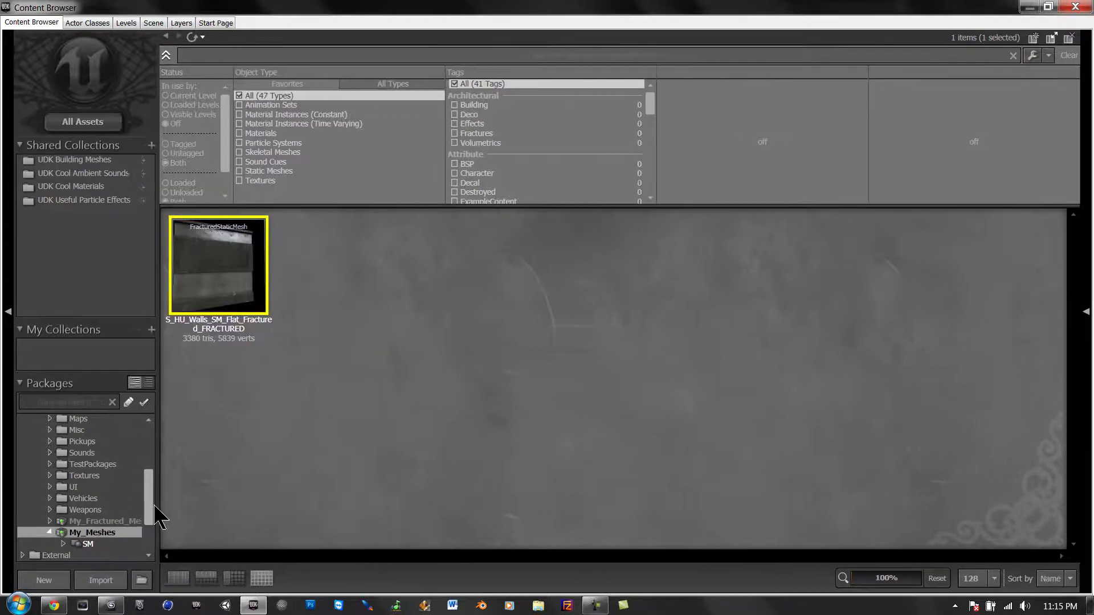
# Reopen the fractured wall mesh, check its fracture settings, and close the editor again
pyautogui.moveTo(155, 507); pyautogui.dragTo(133, 511)
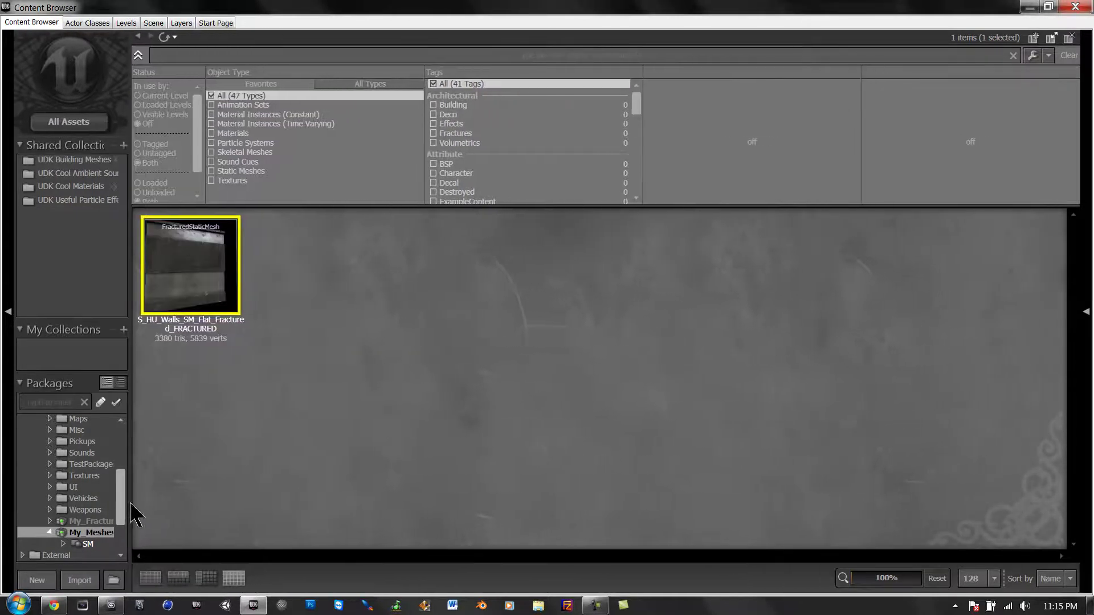
pyautogui.doubleClick(225, 274)
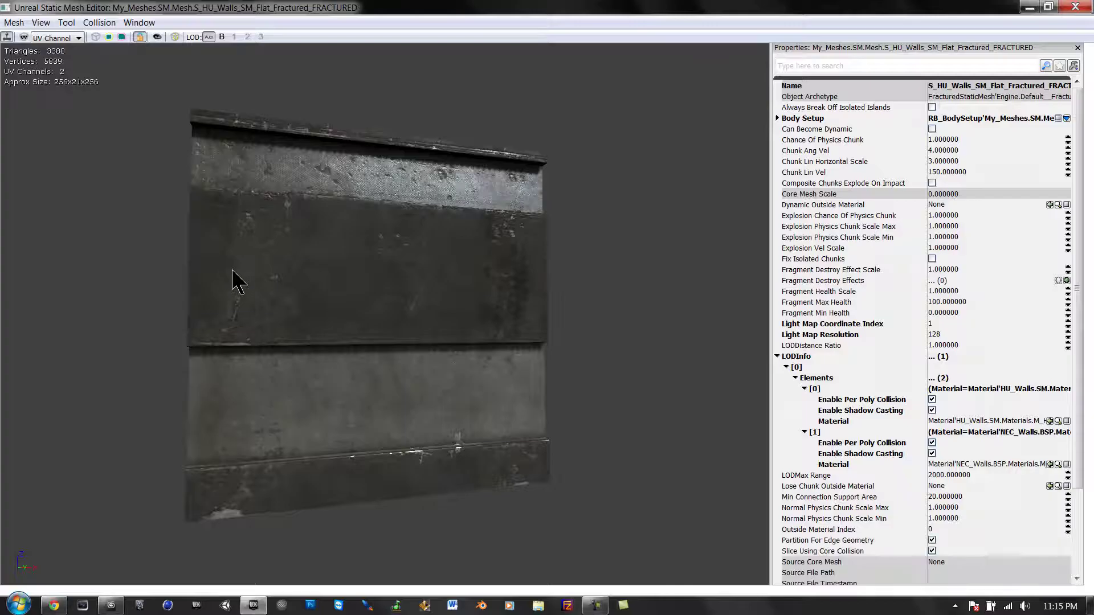
pyautogui.click(175, 36)
pyautogui.moveTo(195, 104); pyautogui.dragTo(442, 114)
pyautogui.click(817, 103)
pyautogui.click(1075, 6)
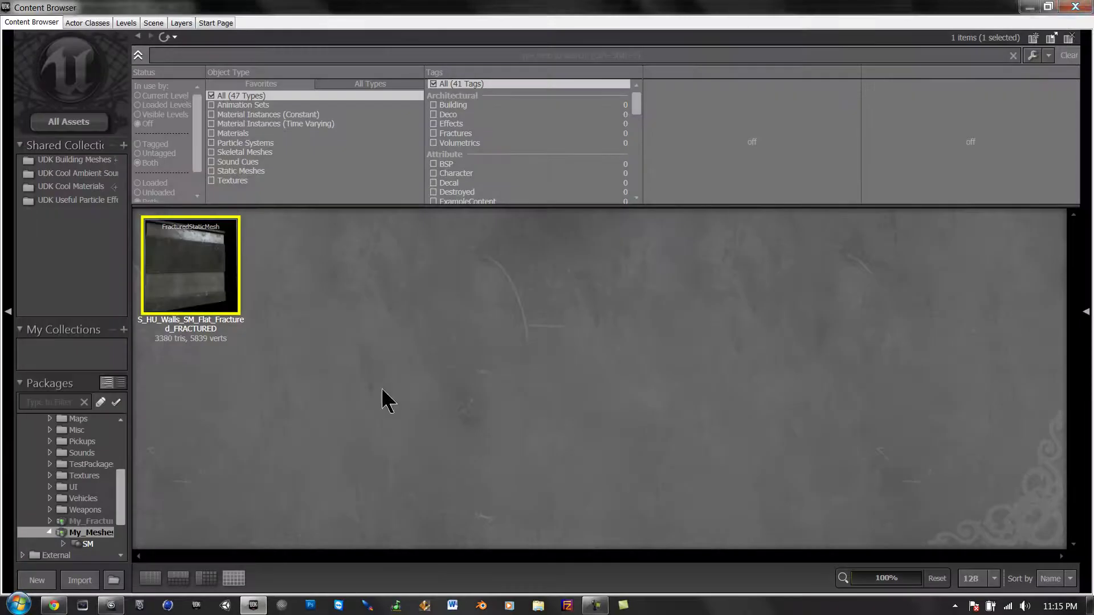
# Place the fractured wall on the checkerboard floor beside the viewports
pyautogui.doubleClick(613, 2)
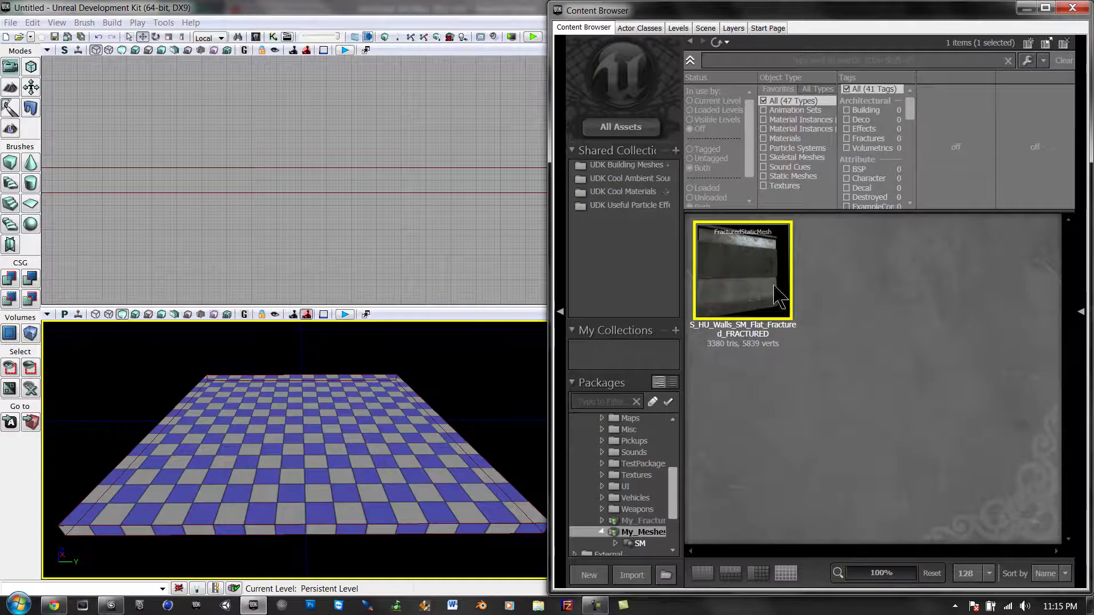
pyautogui.click(301, 436)
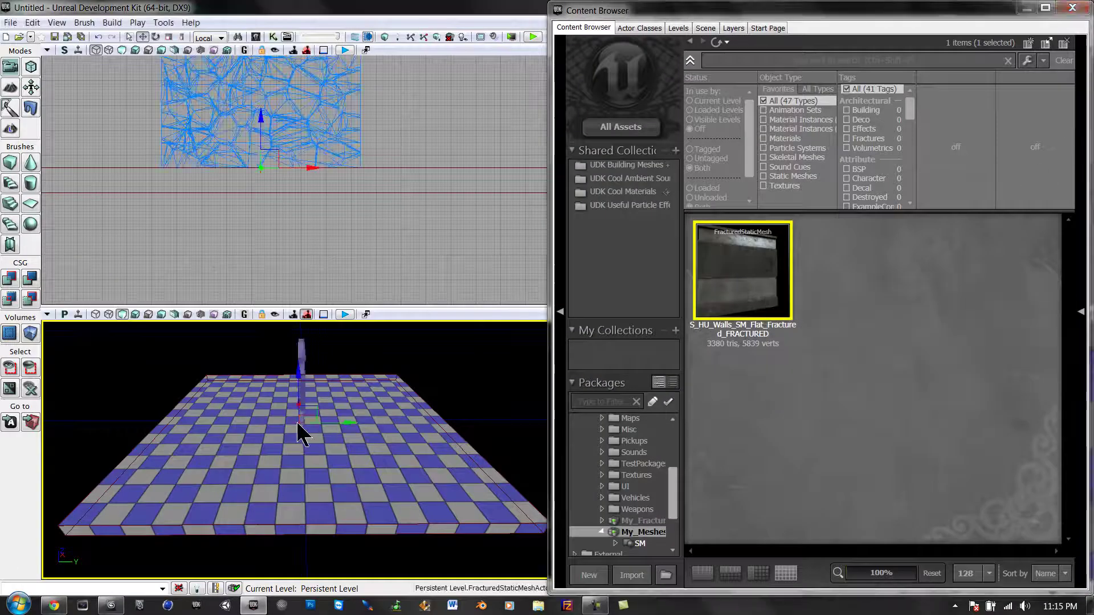
pyautogui.moveTo(302, 435); pyautogui.dragTo(409, 440)
# Add two PointLights raised above the wall, close the Content Browser, and Build All
pyautogui.click(374, 476)
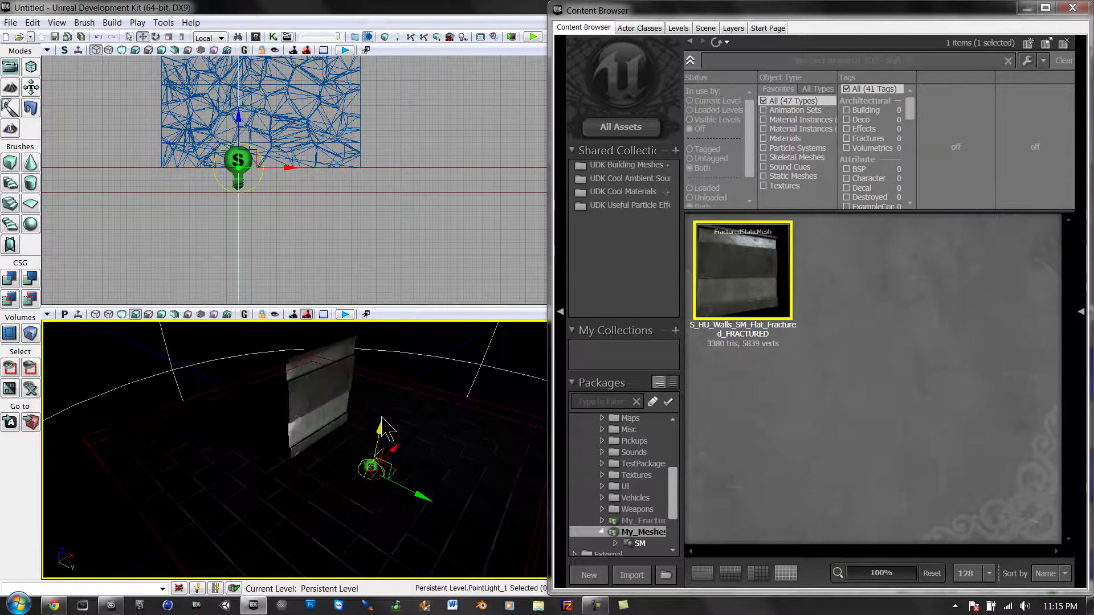
pyautogui.moveTo(378, 438); pyautogui.dragTo(389, 300)
pyautogui.click(261, 445)
pyautogui.scroll(-3, 269, 421)
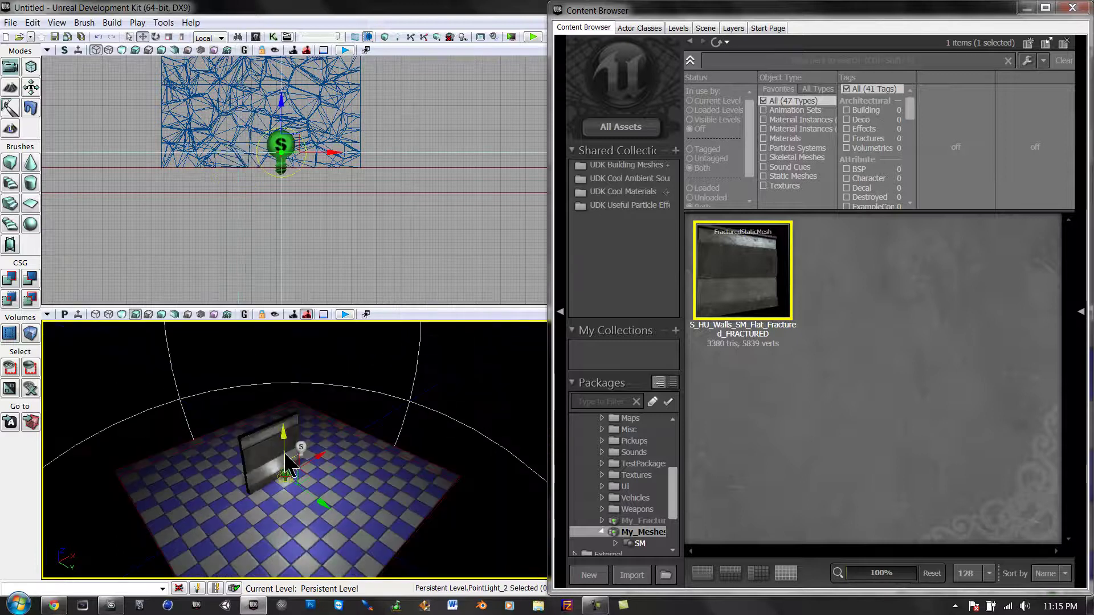
pyautogui.moveTo(288, 453); pyautogui.dragTo(310, 246)
pyautogui.moveTo(327, 371); pyautogui.dragTo(420, 391)
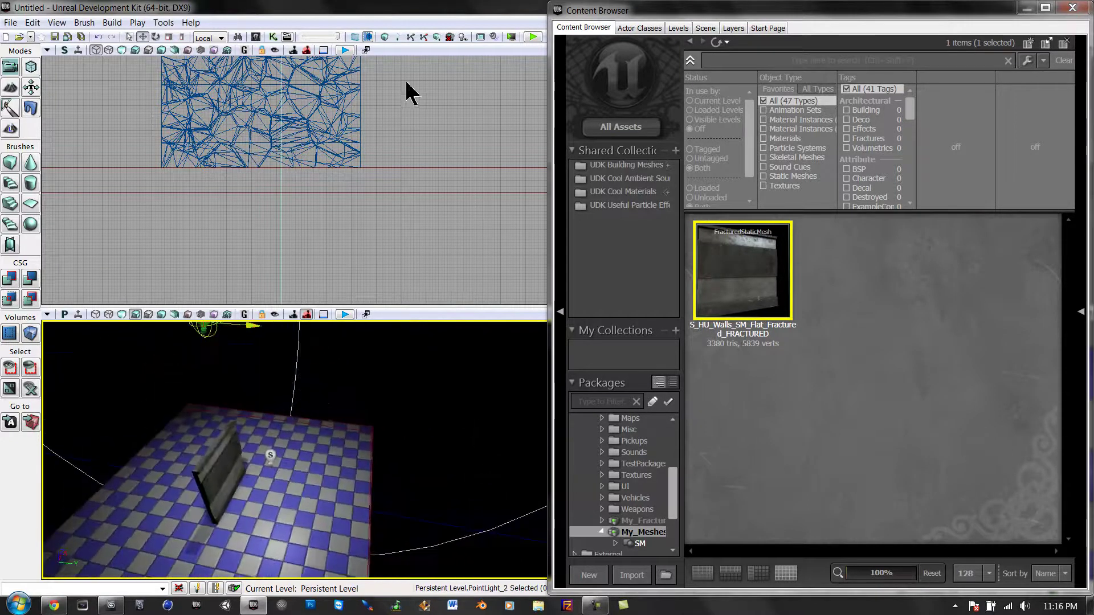
pyautogui.click(1075, 8)
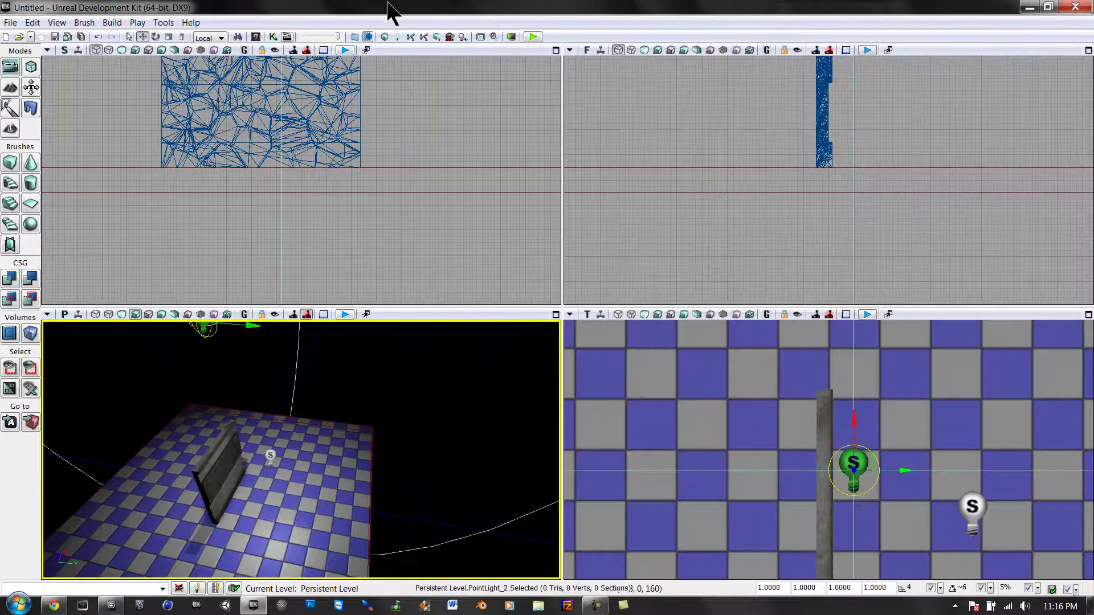
pyautogui.click(440, 37)
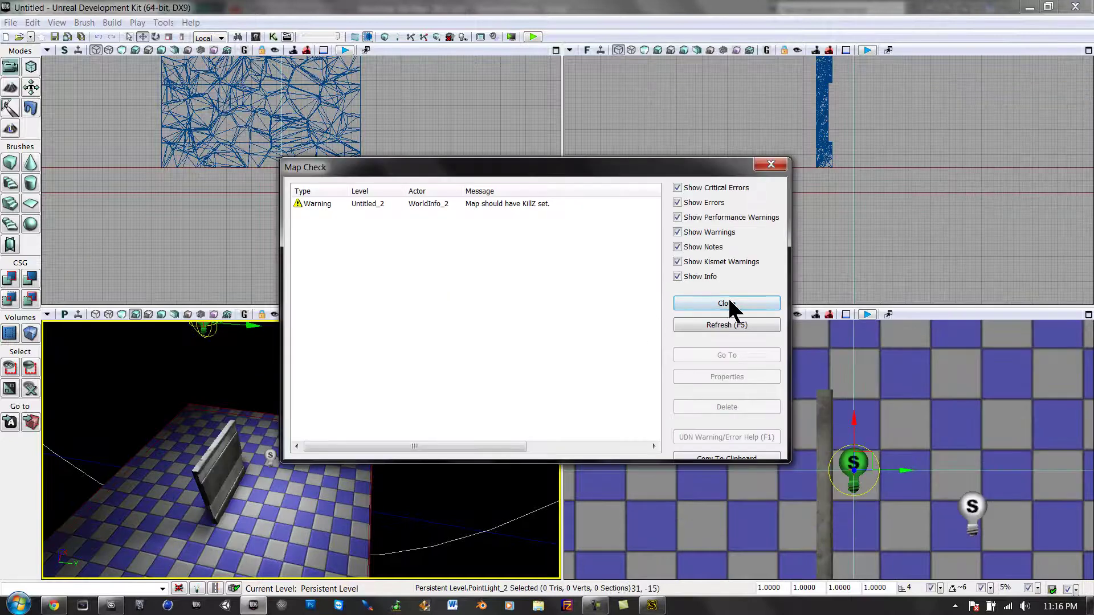
# Dismiss the Swarm Agent window and view the wall's baked shadow across the floor
pyautogui.click(730, 303)
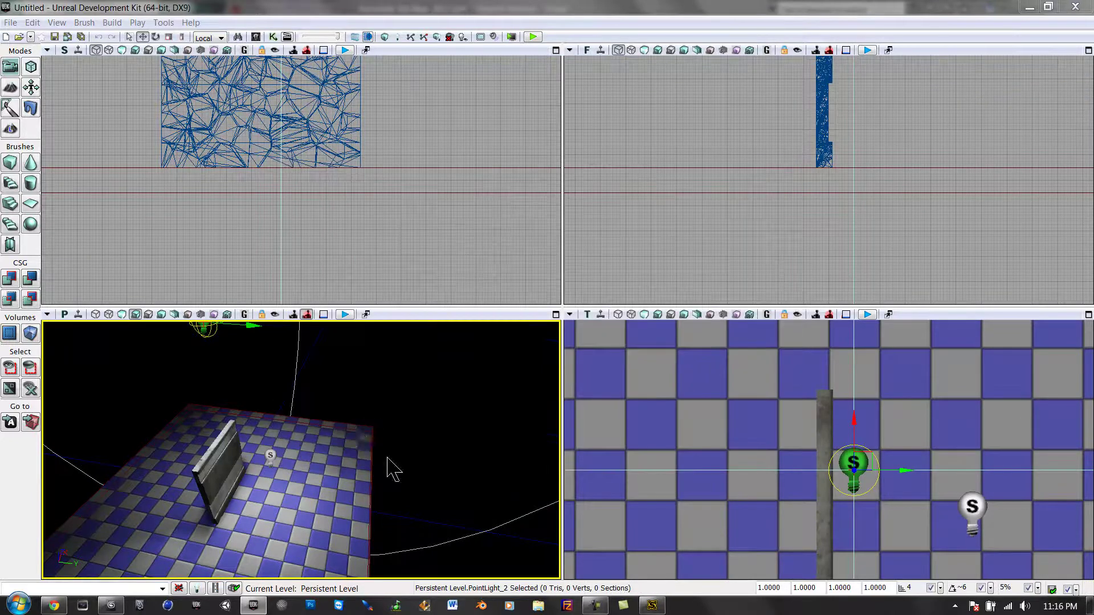
pyautogui.moveTo(361, 435); pyautogui.dragTo(327, 440, button='right')
pyautogui.rightClick(304, 425)
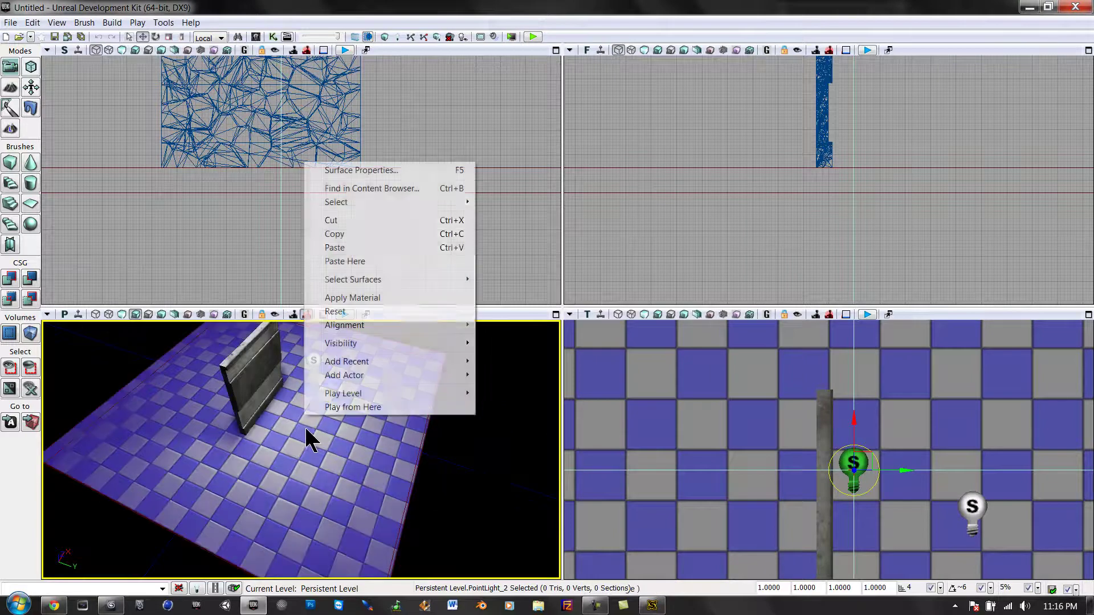
# Play from here, shoot the wall into concrete chunks, then exit the preview with Esc
pyautogui.click(336, 407)
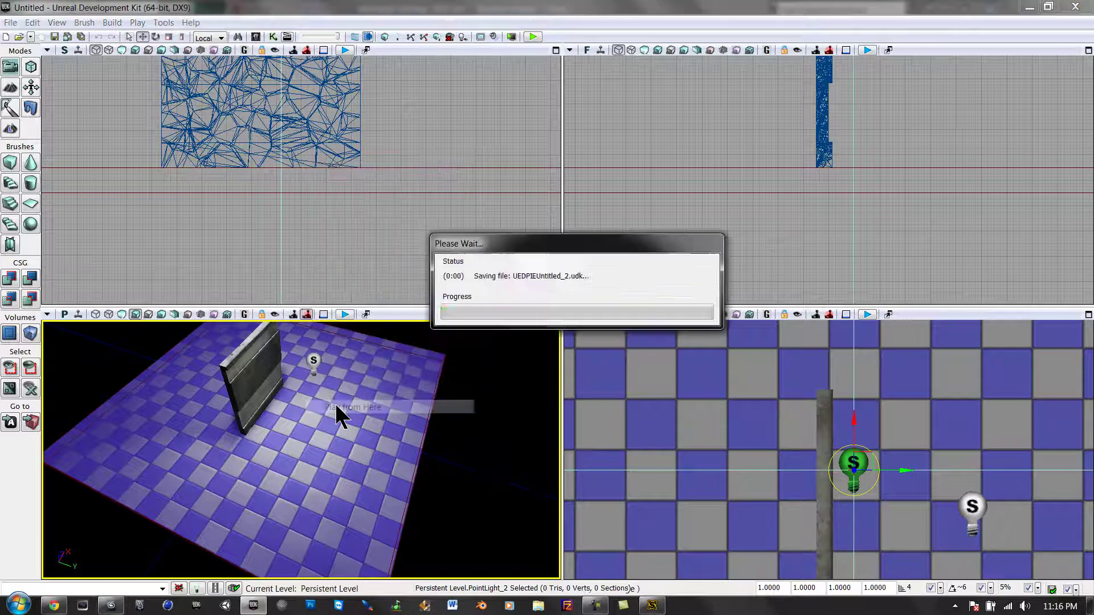
pyautogui.click(268, 388)
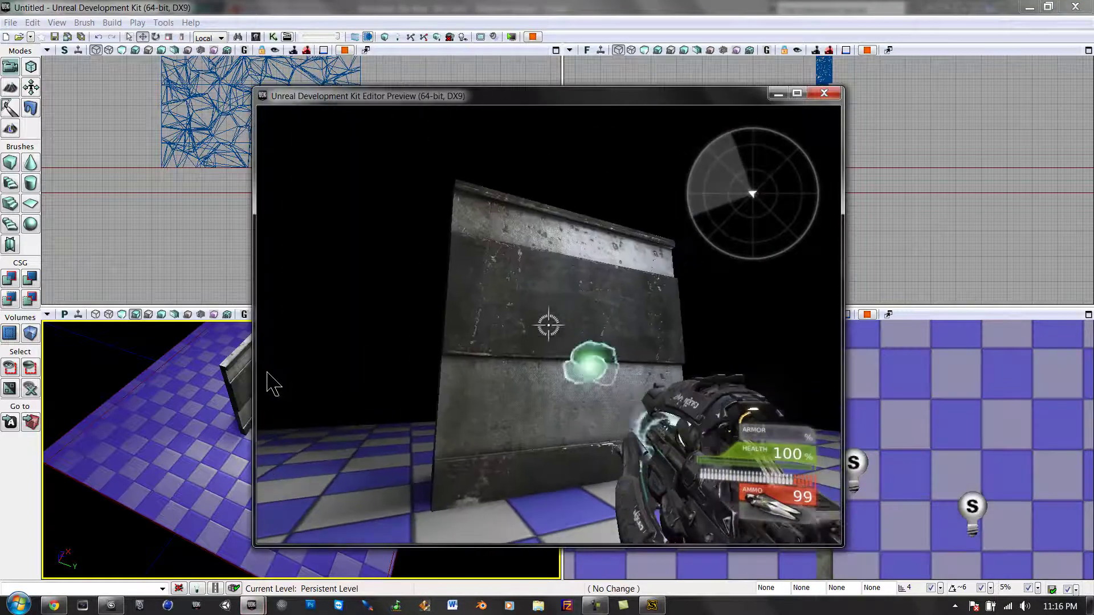
pyautogui.moveTo(268, 376); pyautogui.dragTo(428, 496)
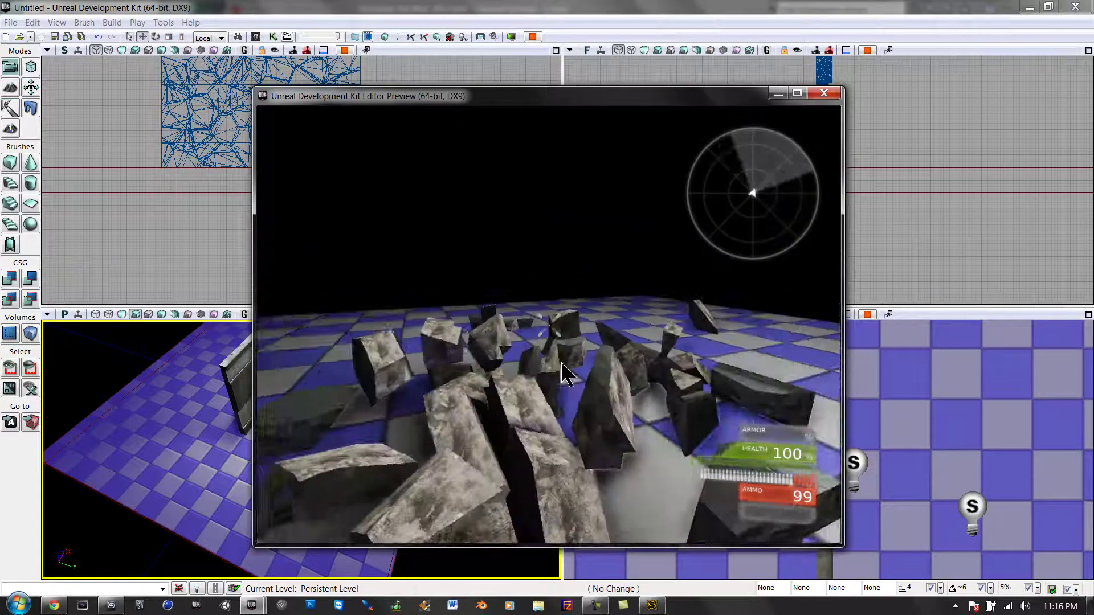
pyautogui.press('Escape')
# Uncheck Use Simple Box Collision on the fractured wall mesh in the Static Mesh Editor
pyautogui.scroll(-2, 403, 381)
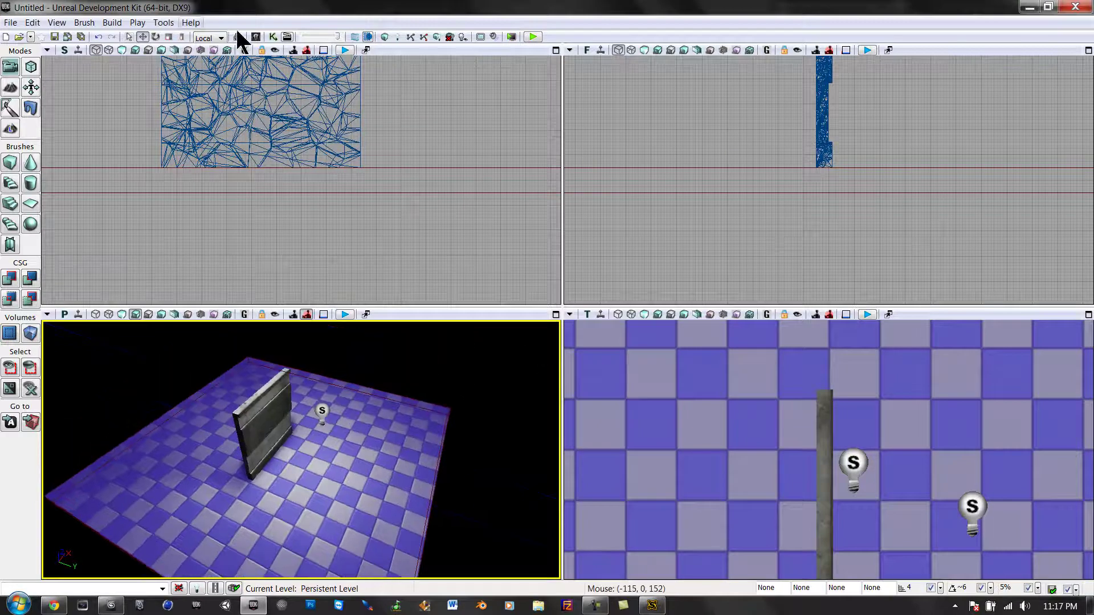
pyautogui.click(255, 37)
pyautogui.doubleClick(768, 296)
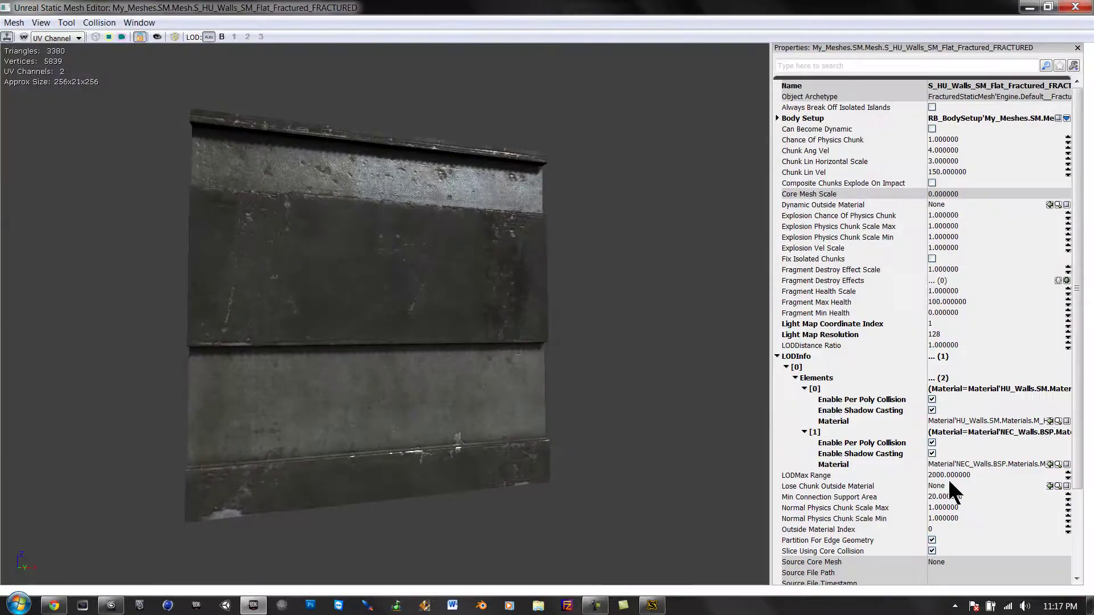
pyautogui.click(778, 357)
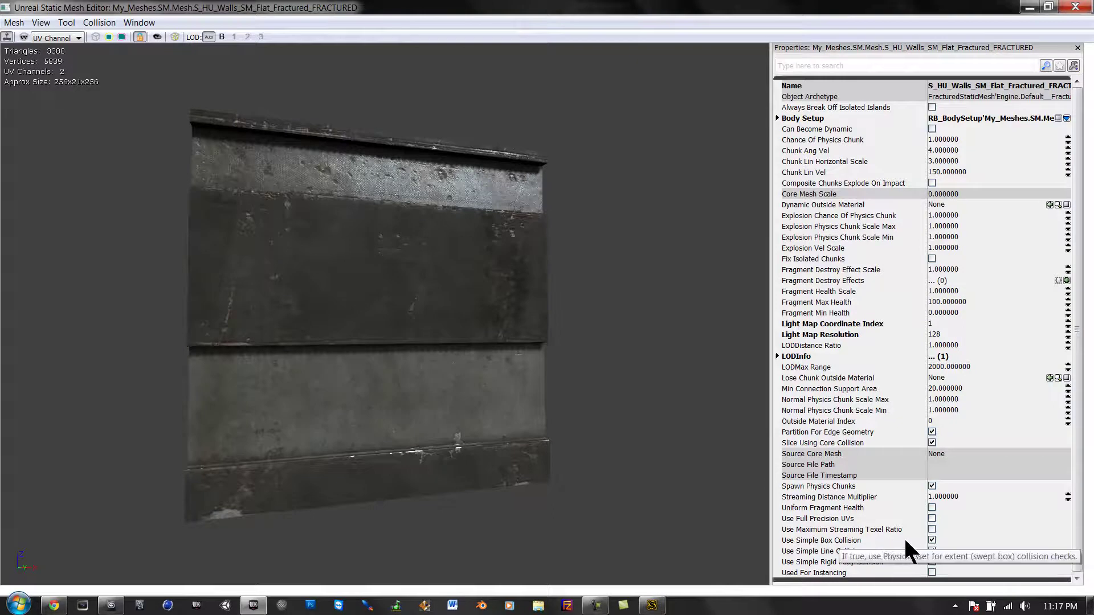
pyautogui.click(931, 540)
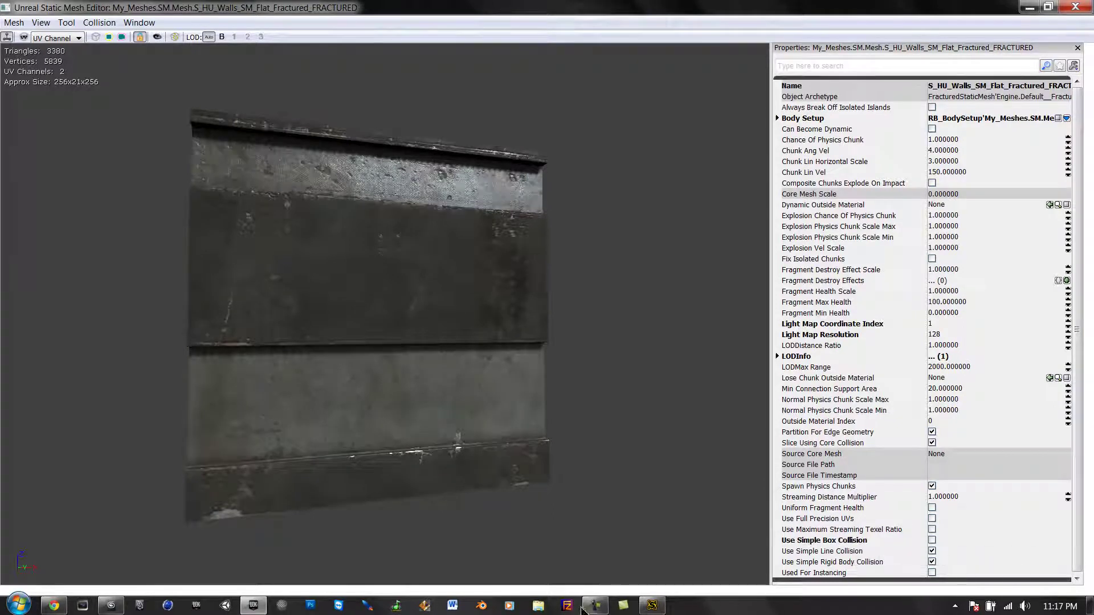
pyautogui.click(595, 605)
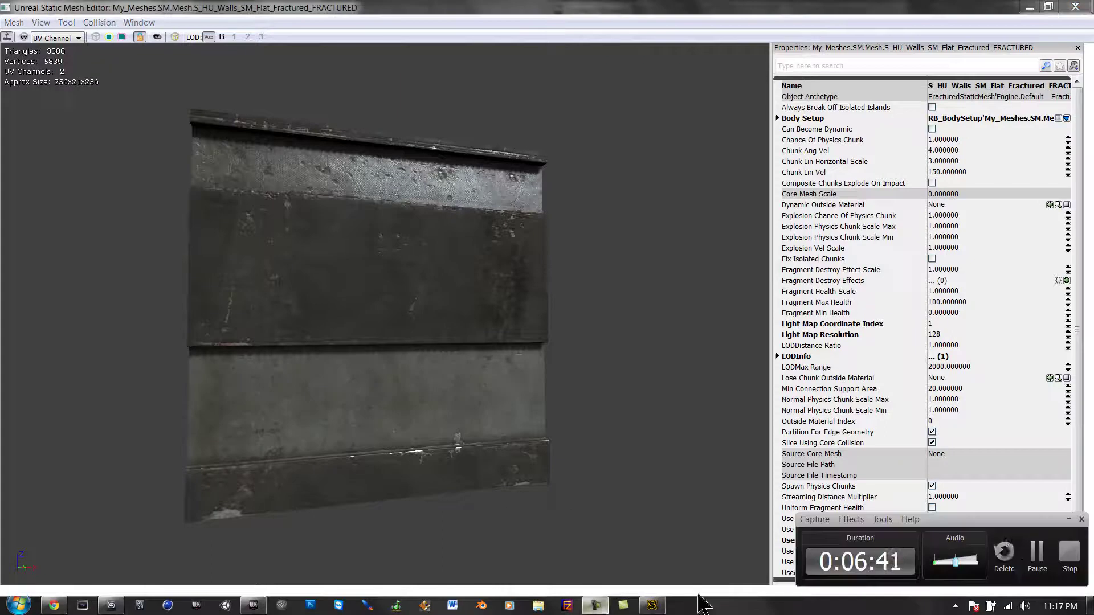
pyautogui.click(1035, 555)
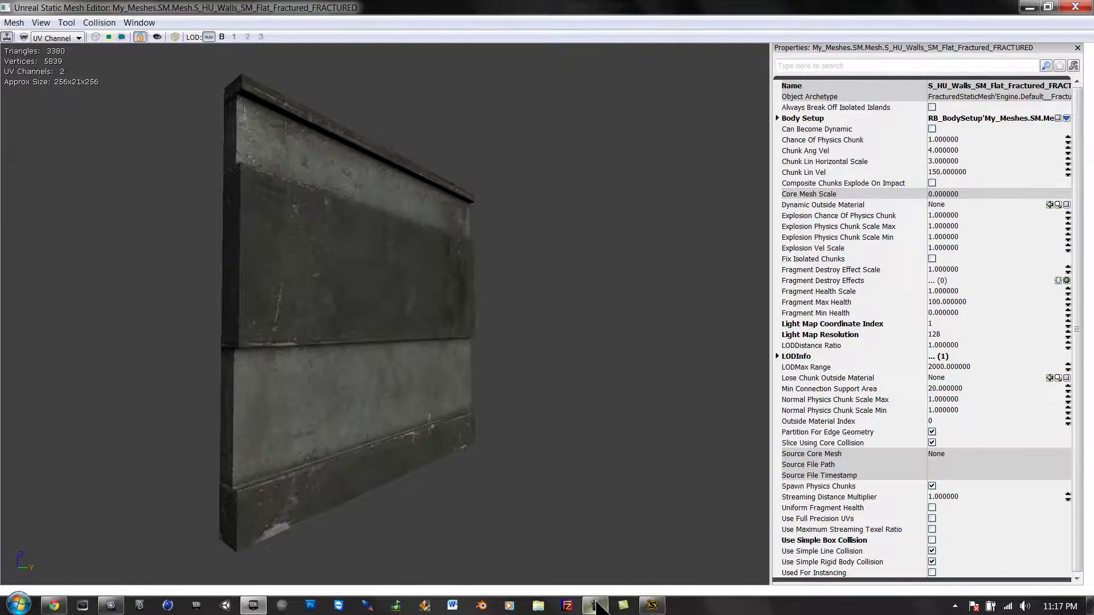
pyautogui.moveTo(596, 602)
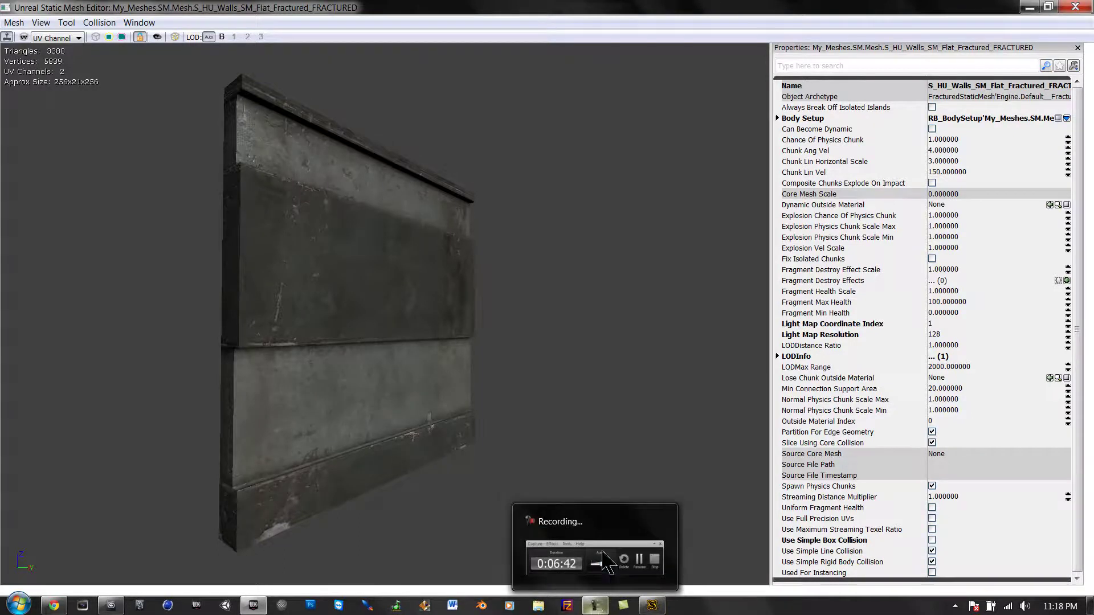
pyautogui.click(1074, 7)
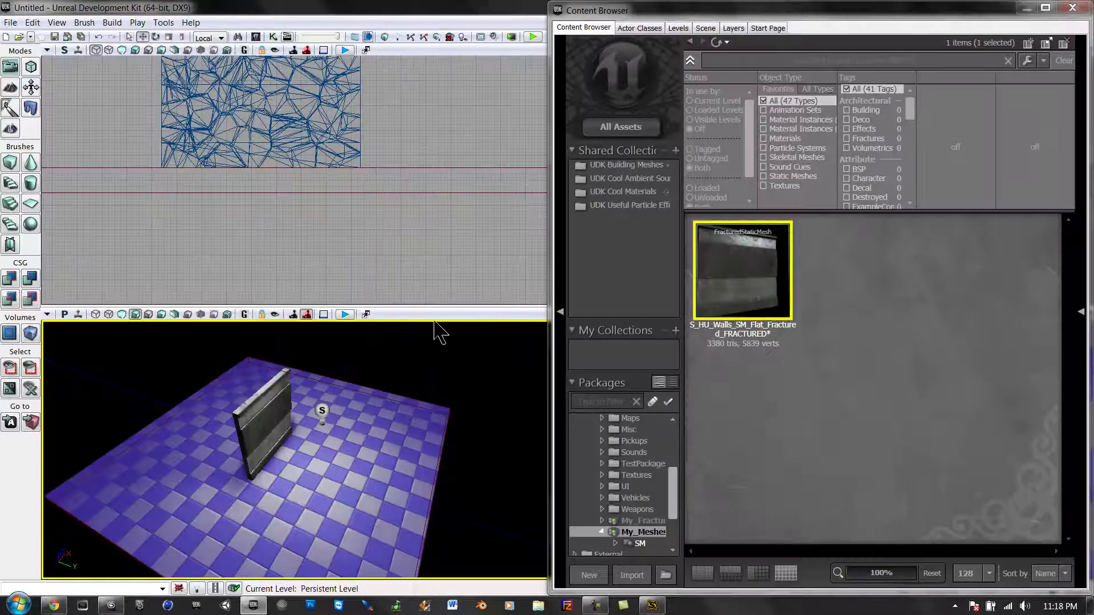
# Save the fractured wall asset and start a new Play from Here preview
pyautogui.rightClick(740, 283)
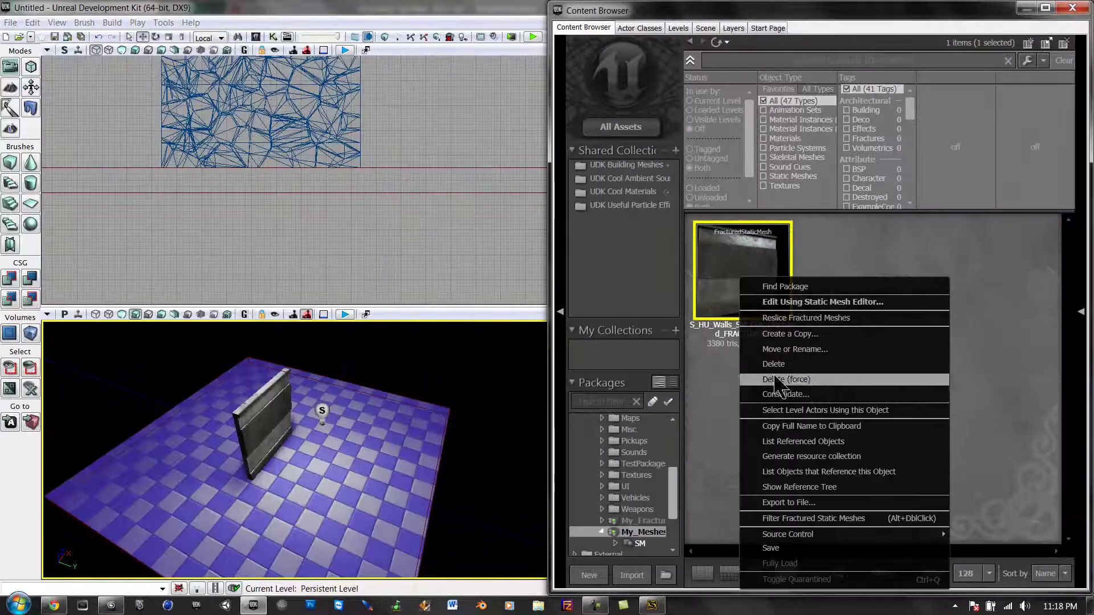
pyautogui.click(776, 548)
pyautogui.rightClick(376, 496)
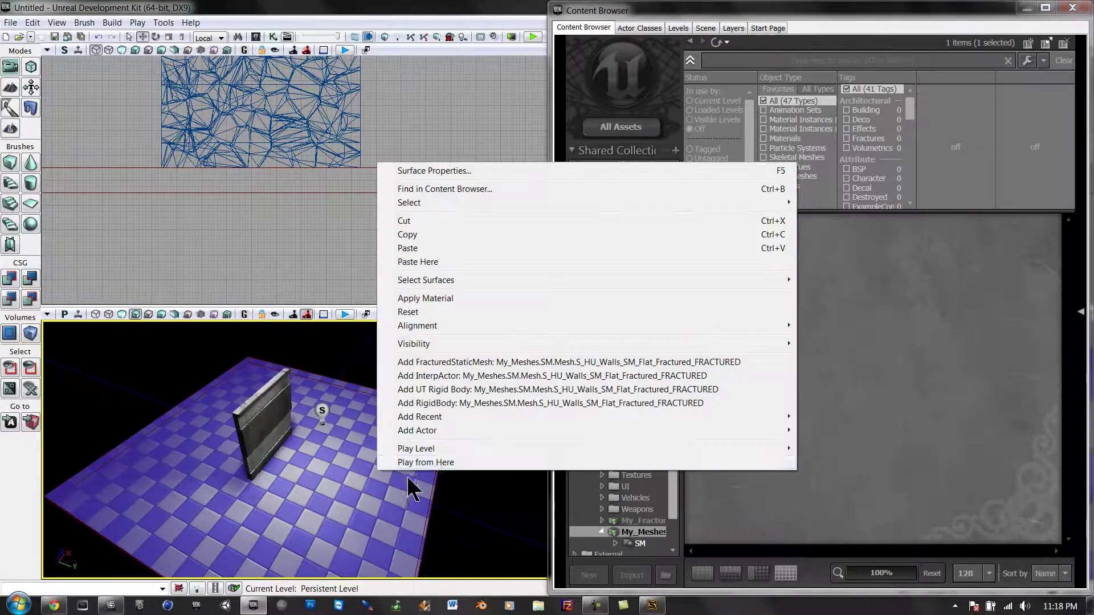
pyautogui.click(431, 466)
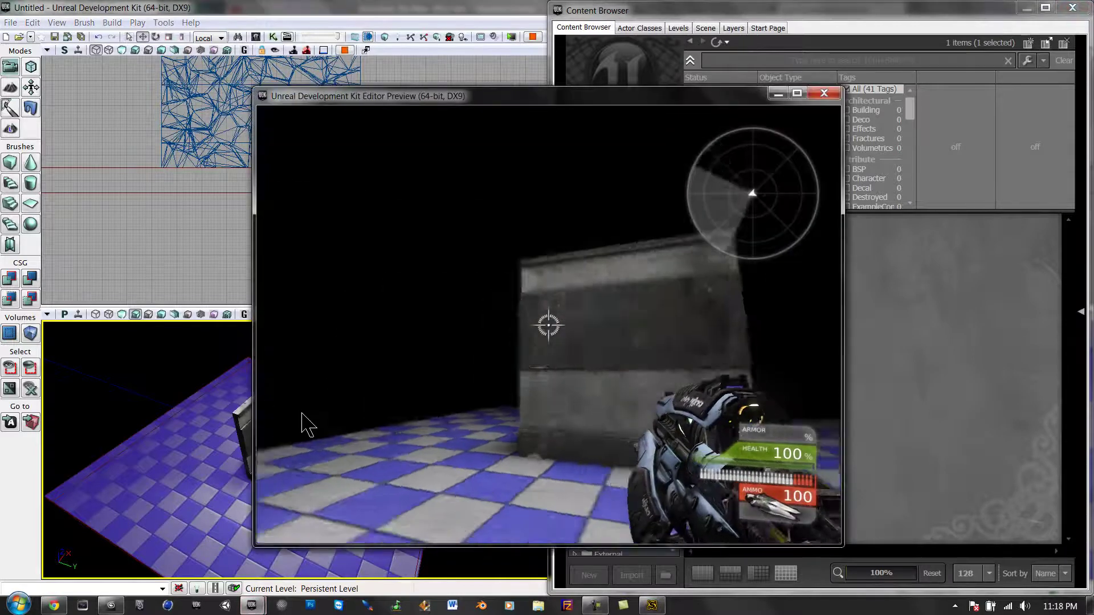
# Walk toward the wall while firing until a large hole breaks through it
pyautogui.moveTo(325, 434); pyautogui.dragTo(451, 471)
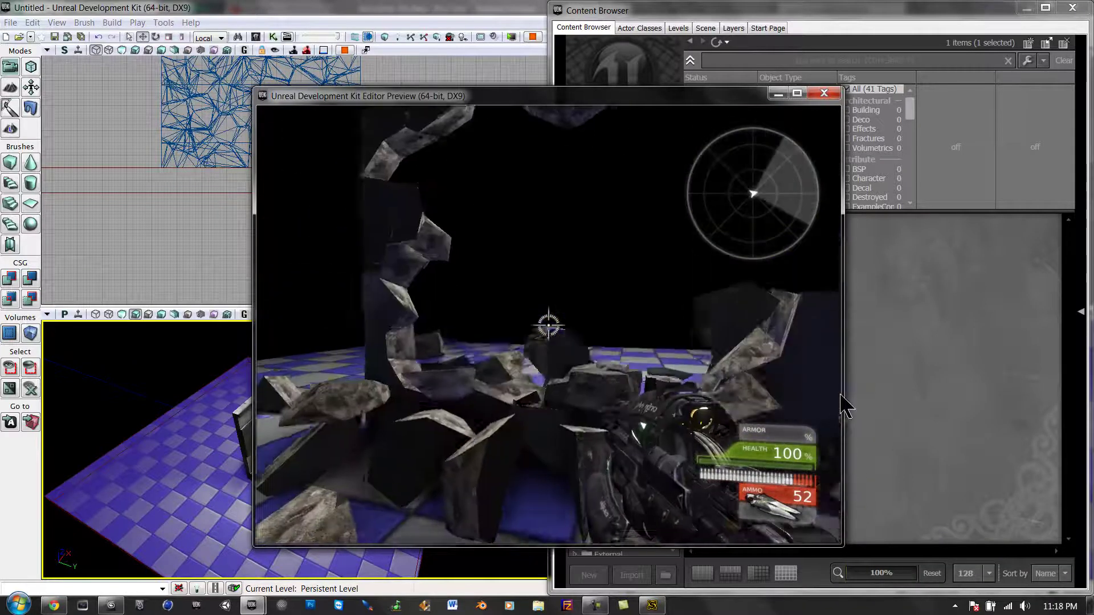
pyautogui.moveTo(821, 330)
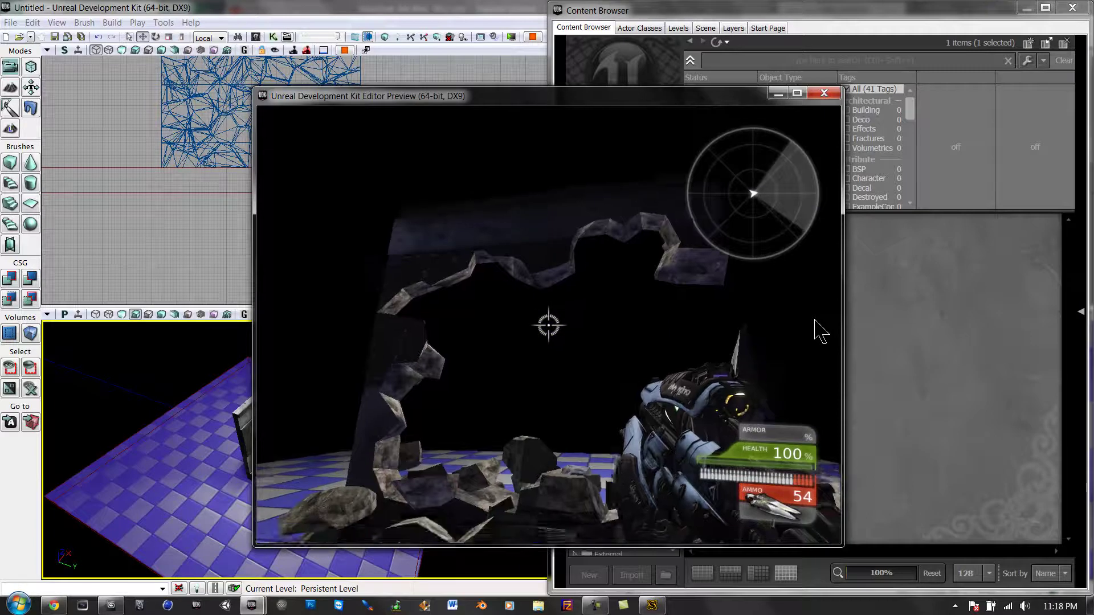
pyautogui.press('Escape')
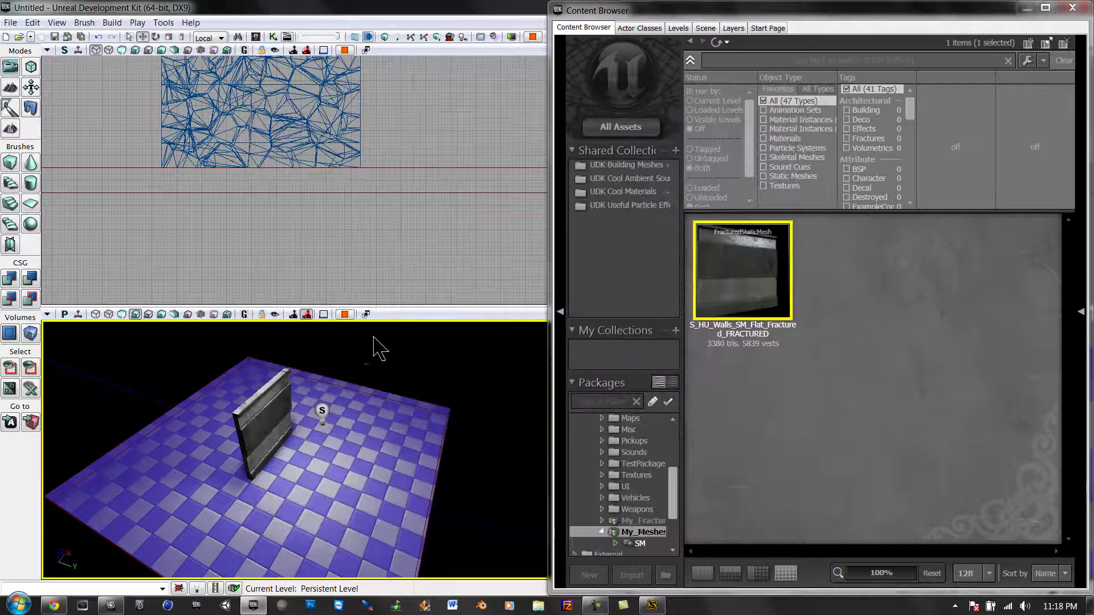
pyautogui.scroll(-5, 268, 476)
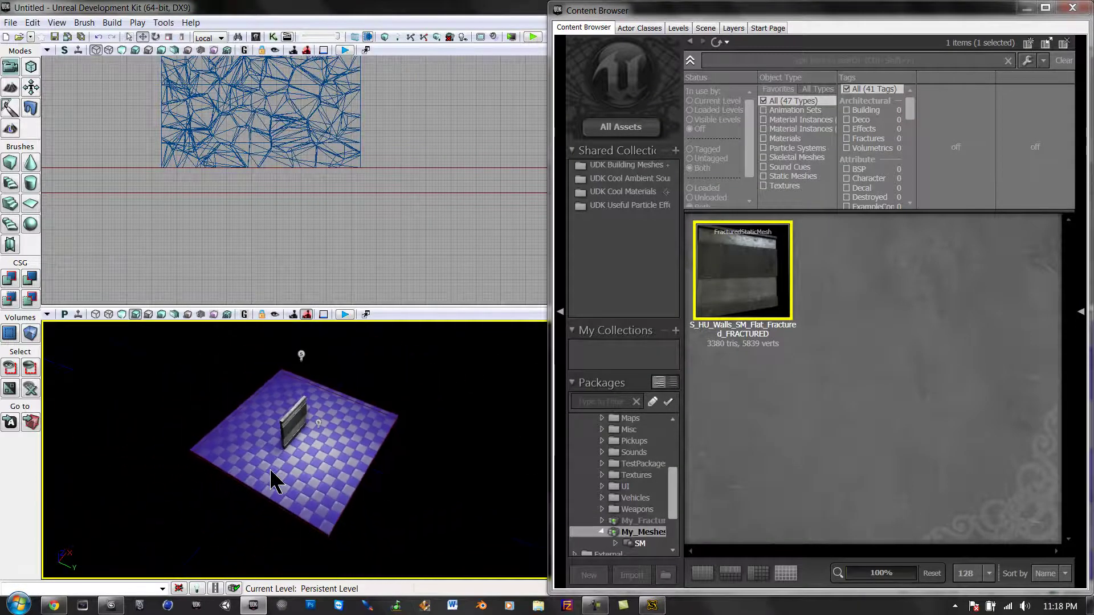
pyautogui.scroll(8, 270, 472)
pyautogui.moveTo(79, 475); pyautogui.dragTo(182, 455)
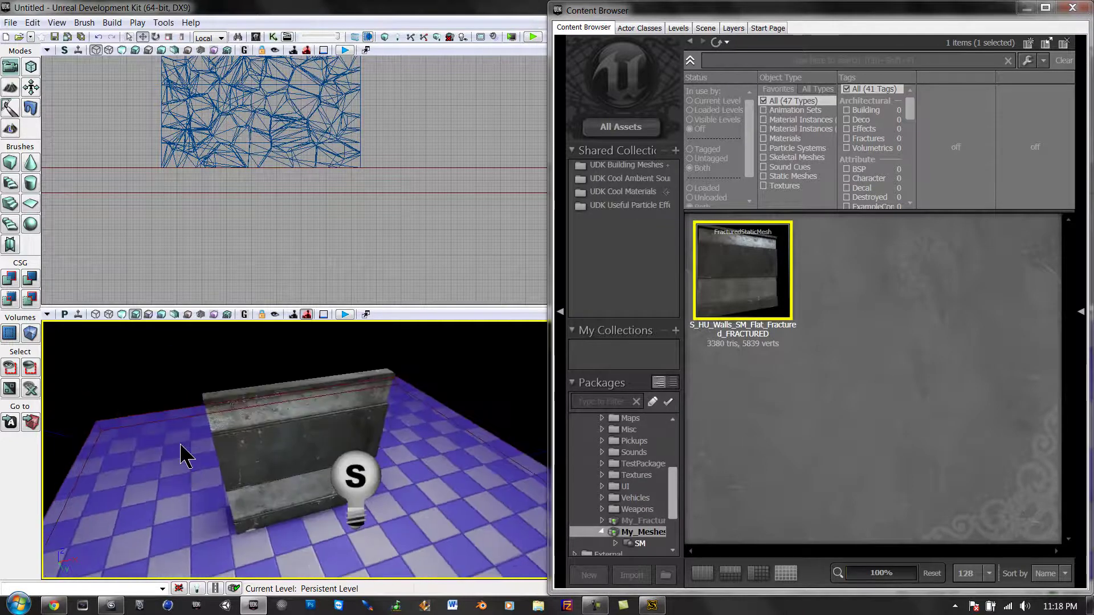